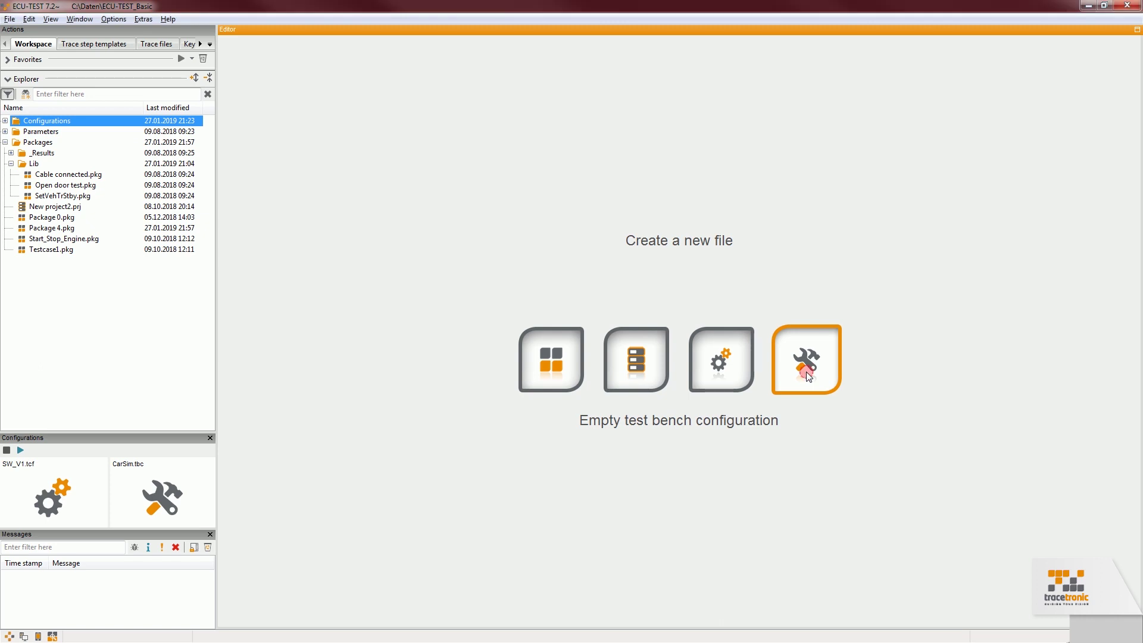
Step: Create an empty test bench configuration and add a local tool host to it
click(807, 374)
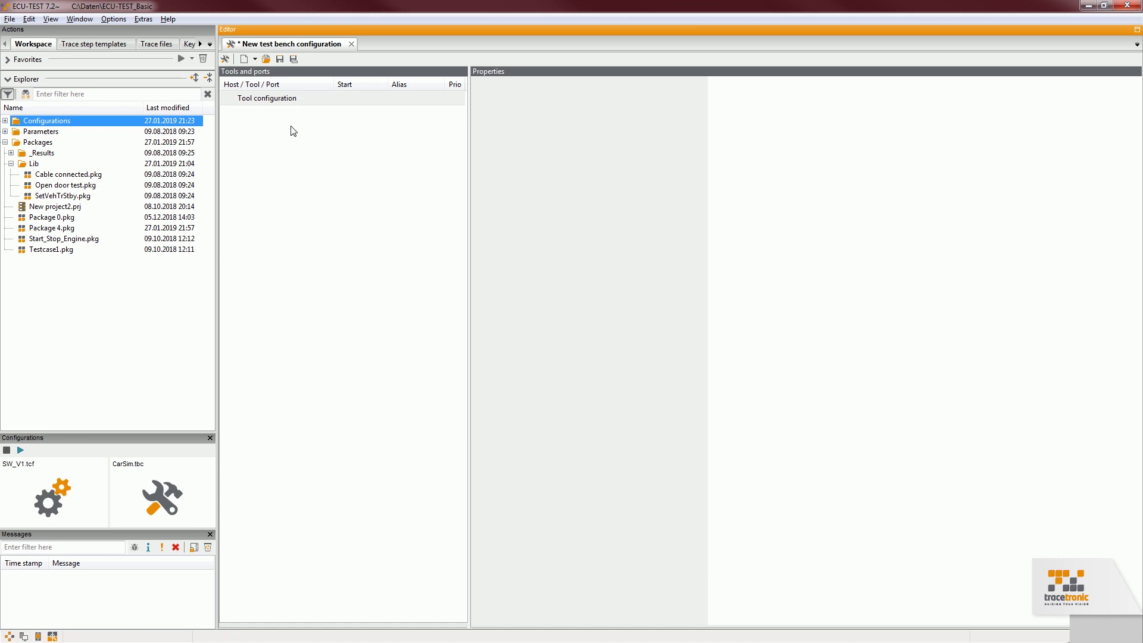
right_click(262, 100)
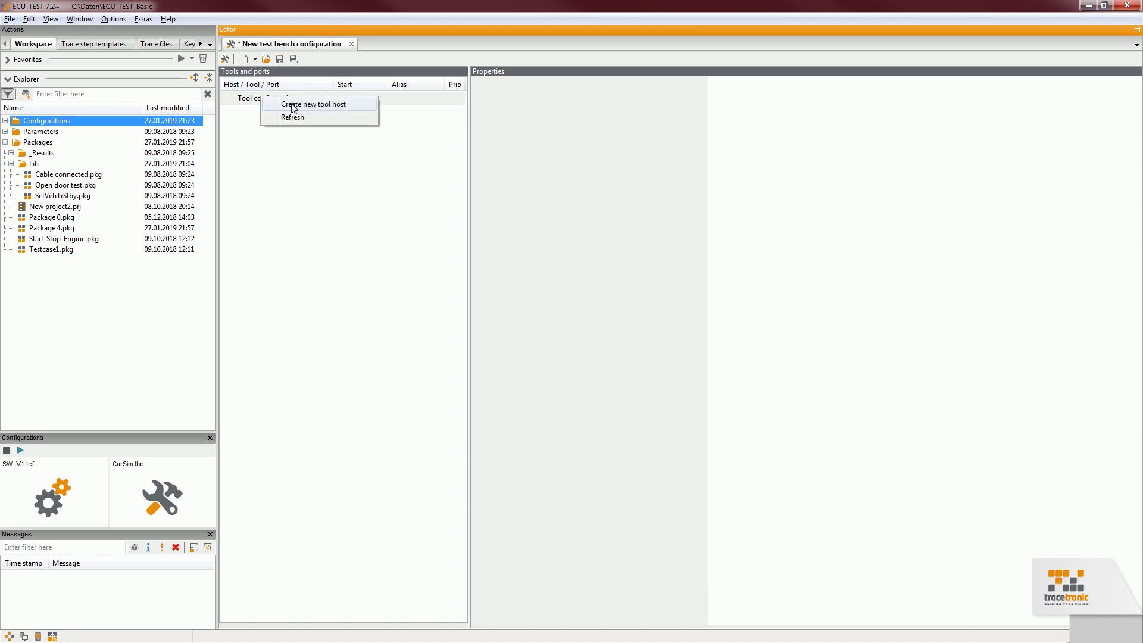
click(298, 106)
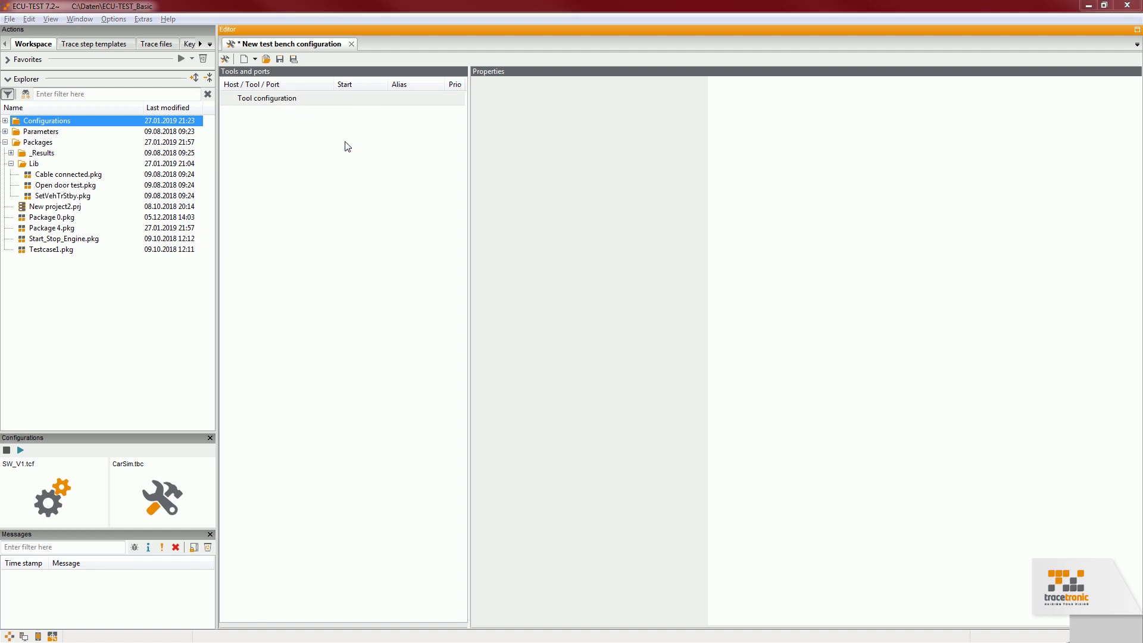
click(264, 314)
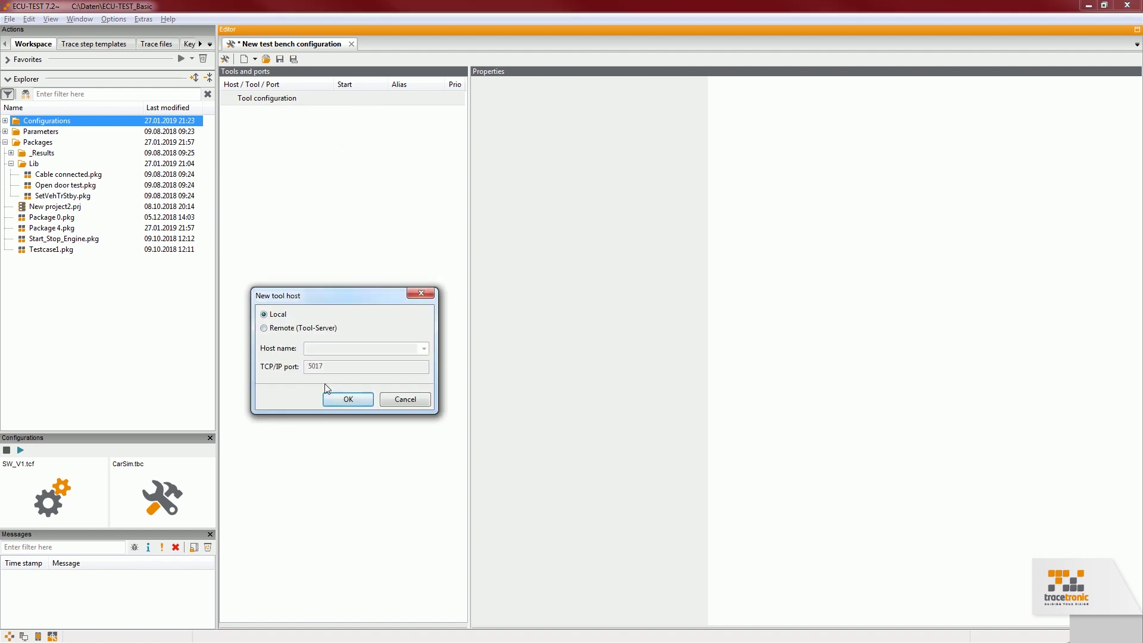
click(349, 399)
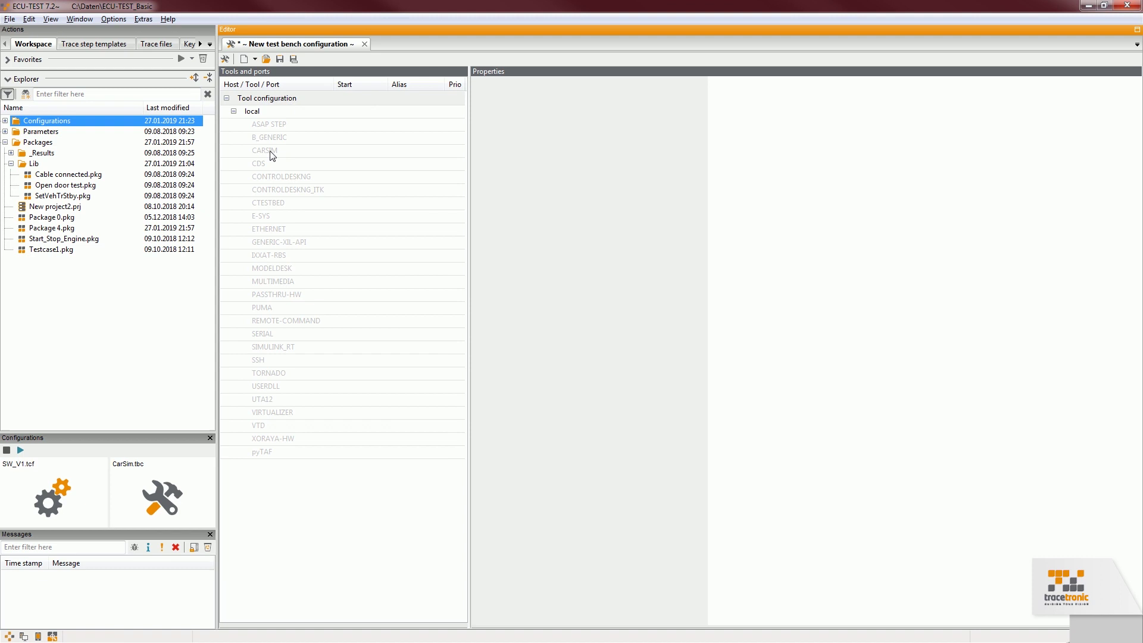
Step: Create a port for the CARSIM tool with port type MODELACCESS, implementation type SiL and an automatic port ID
right_click(272, 151)
click(298, 160)
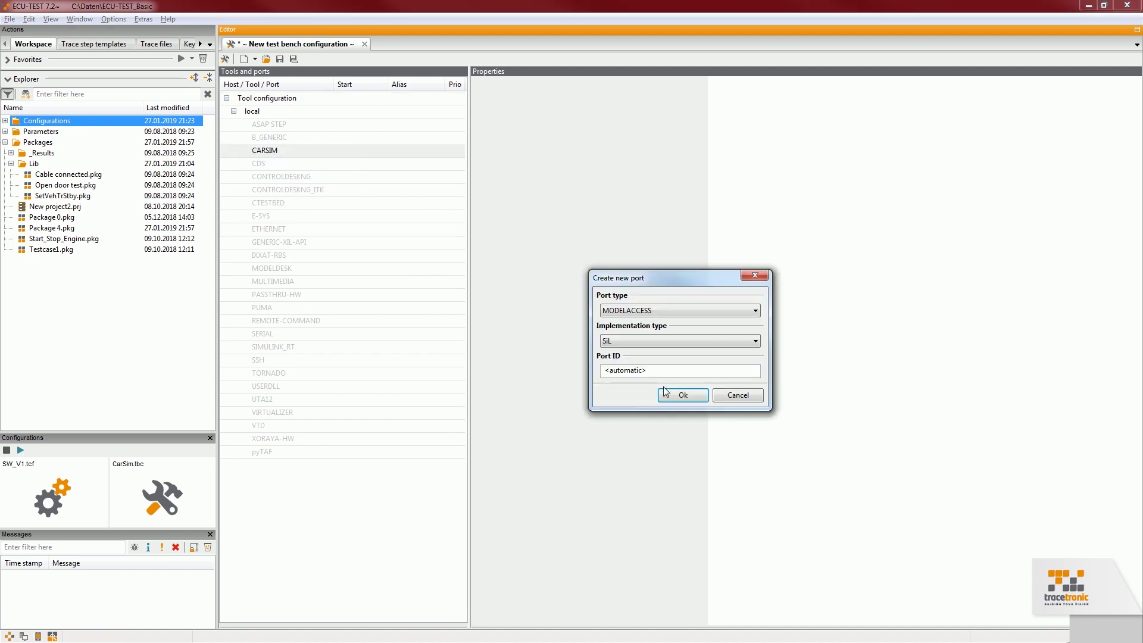
click(684, 394)
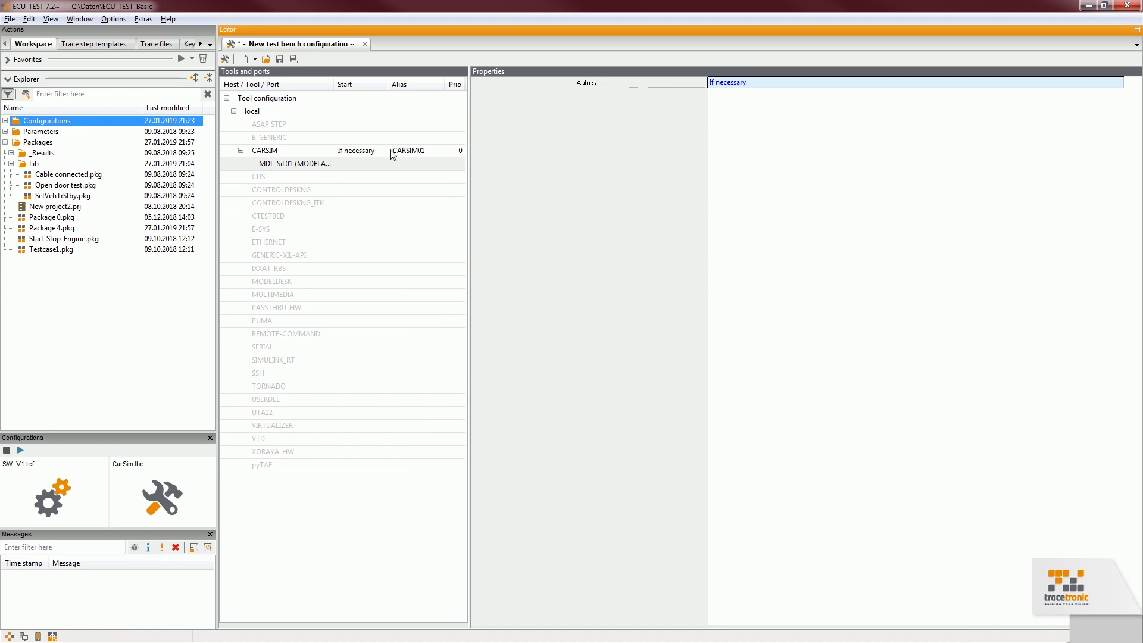
Step: Save the test bench configuration as CarSim1.tbc, overwriting the existing file, and close it
click(279, 60)
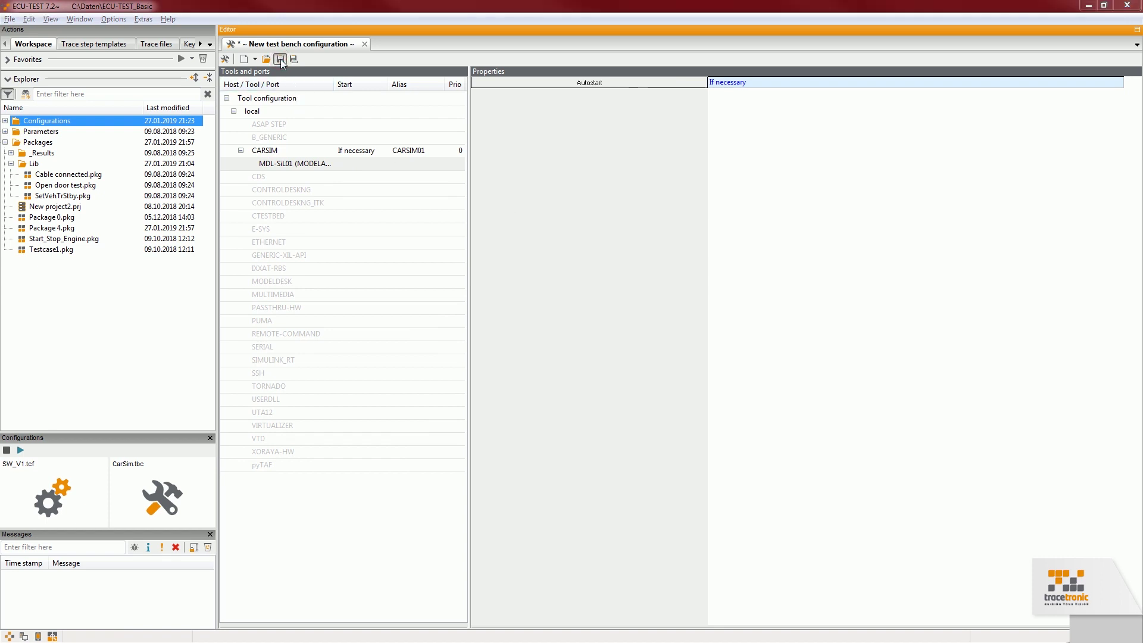
text(C)
key(Down)
key(Down)
key(Return)
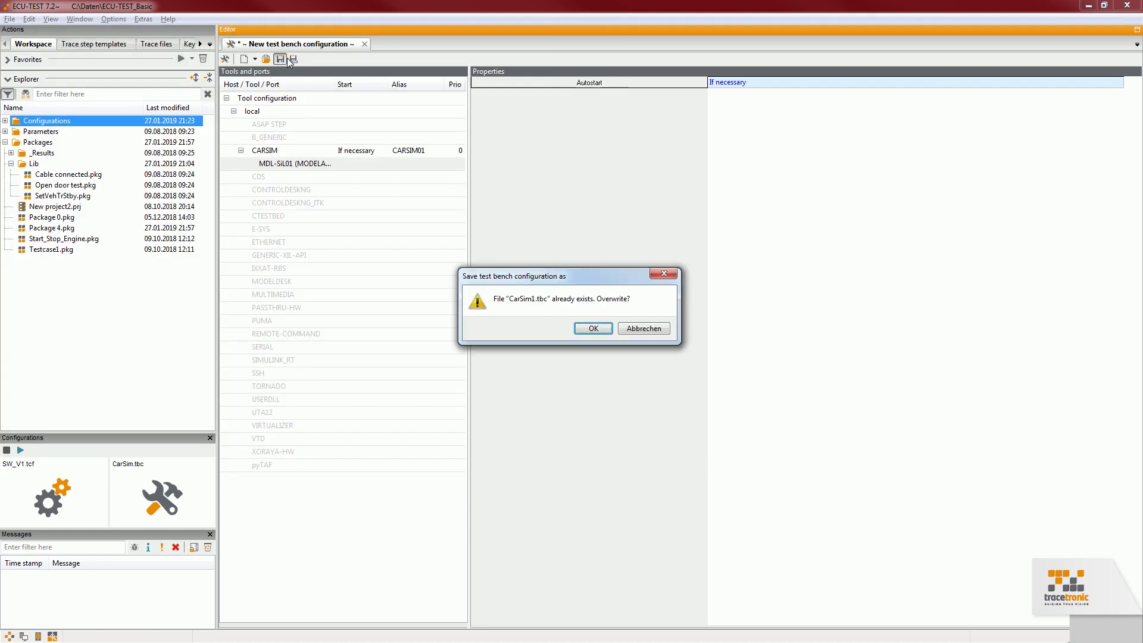
key(Return)
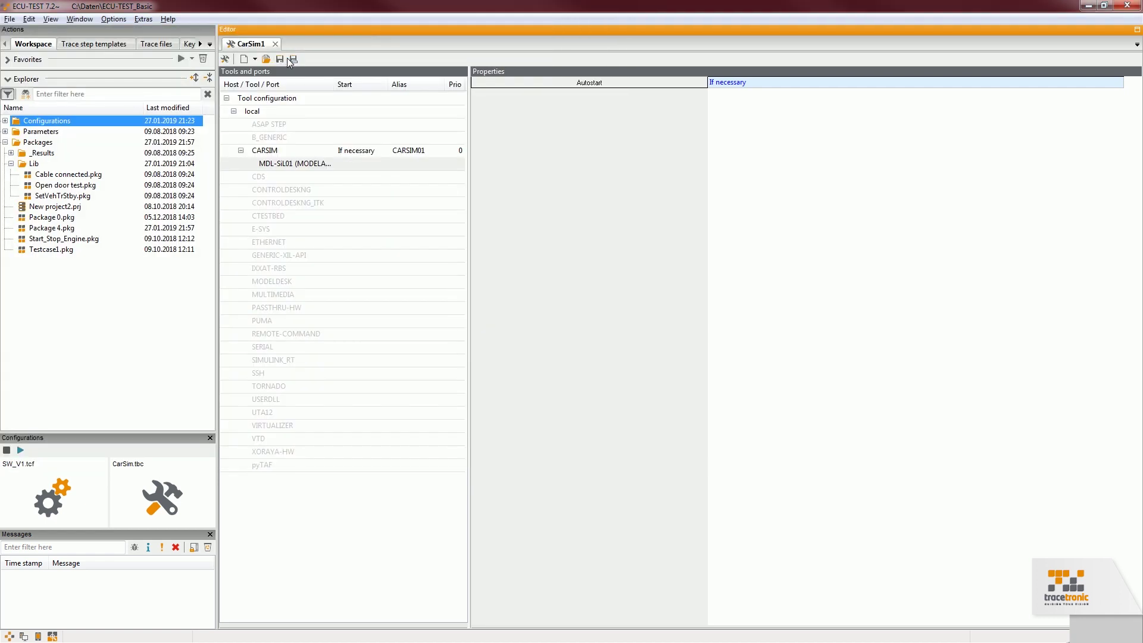
click(226, 60)
click(277, 44)
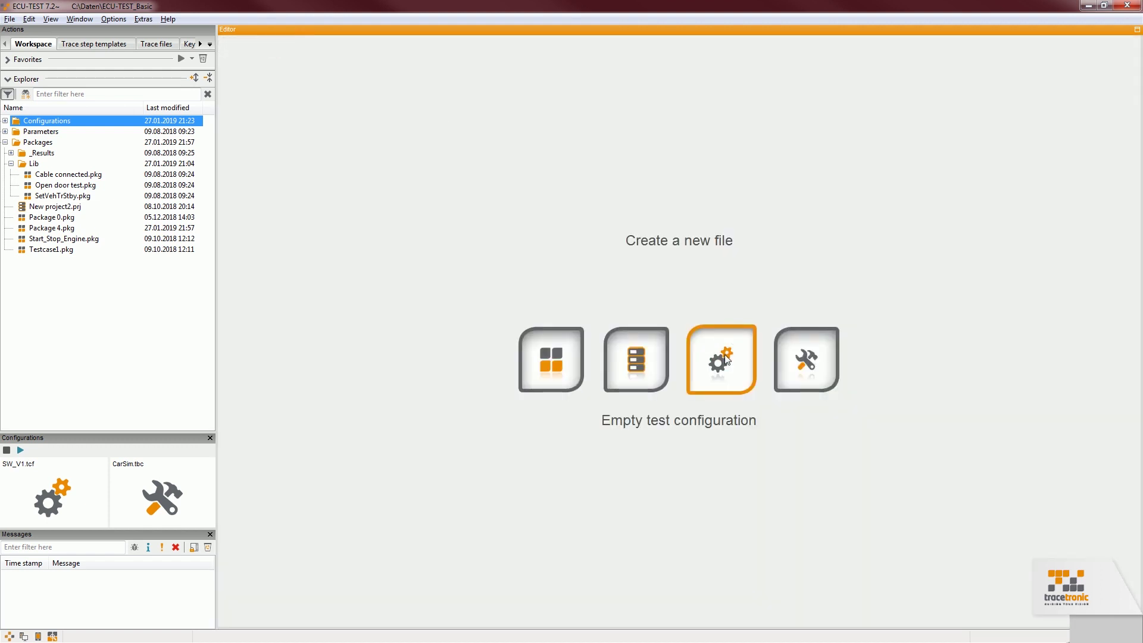
Step: Create an empty test configuration and add an Environment system for model access with model port MDL02
click(711, 311)
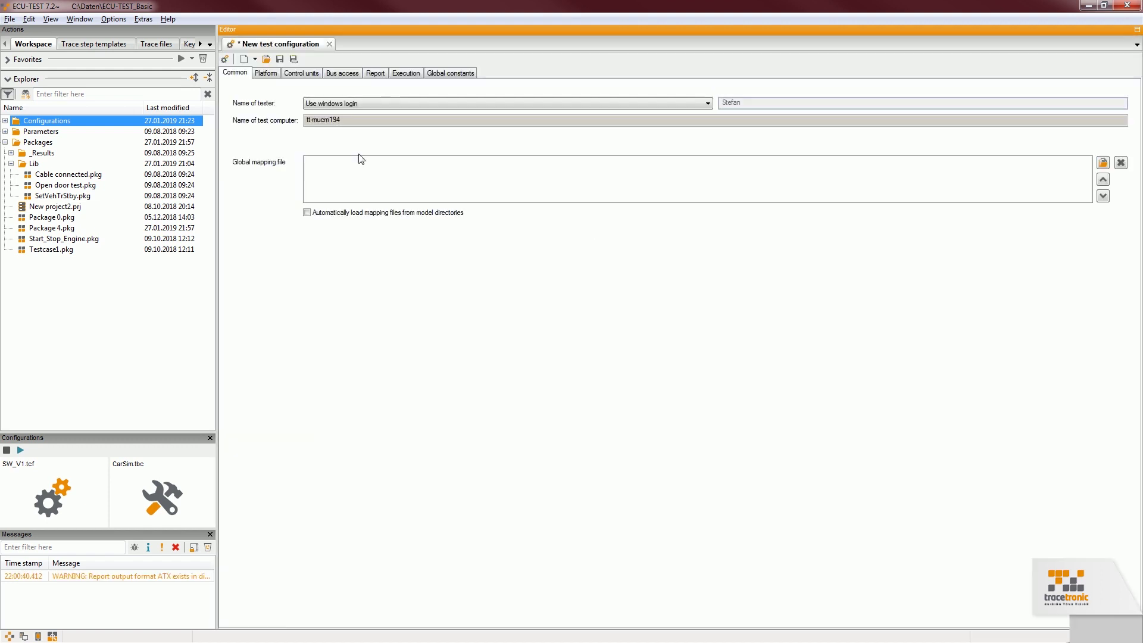
click(267, 73)
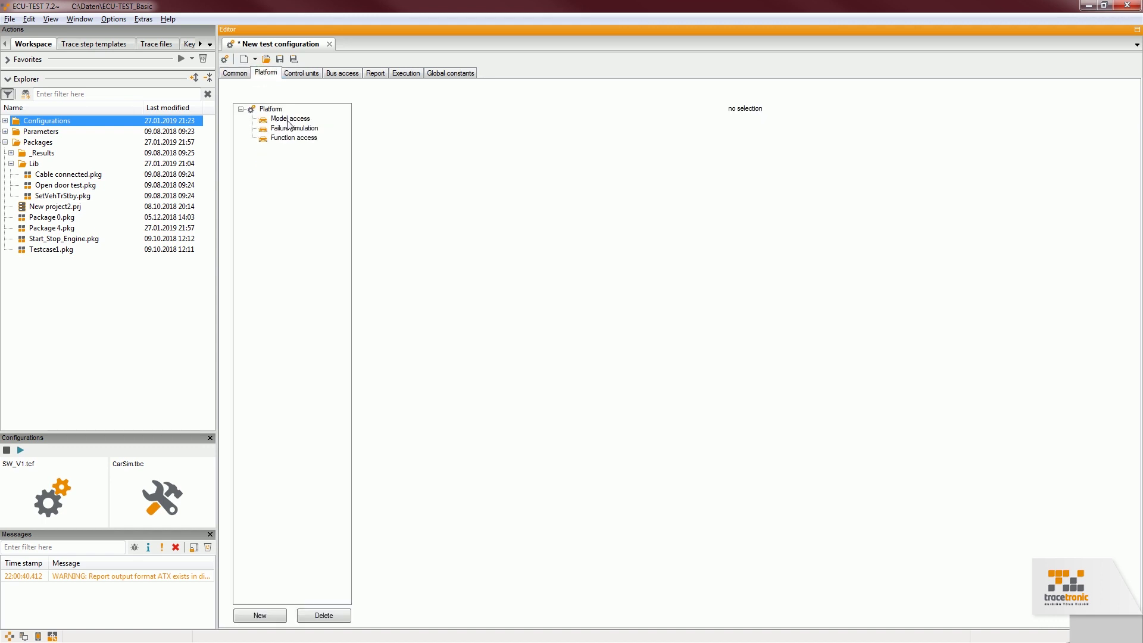
click(286, 125)
right_click(312, 123)
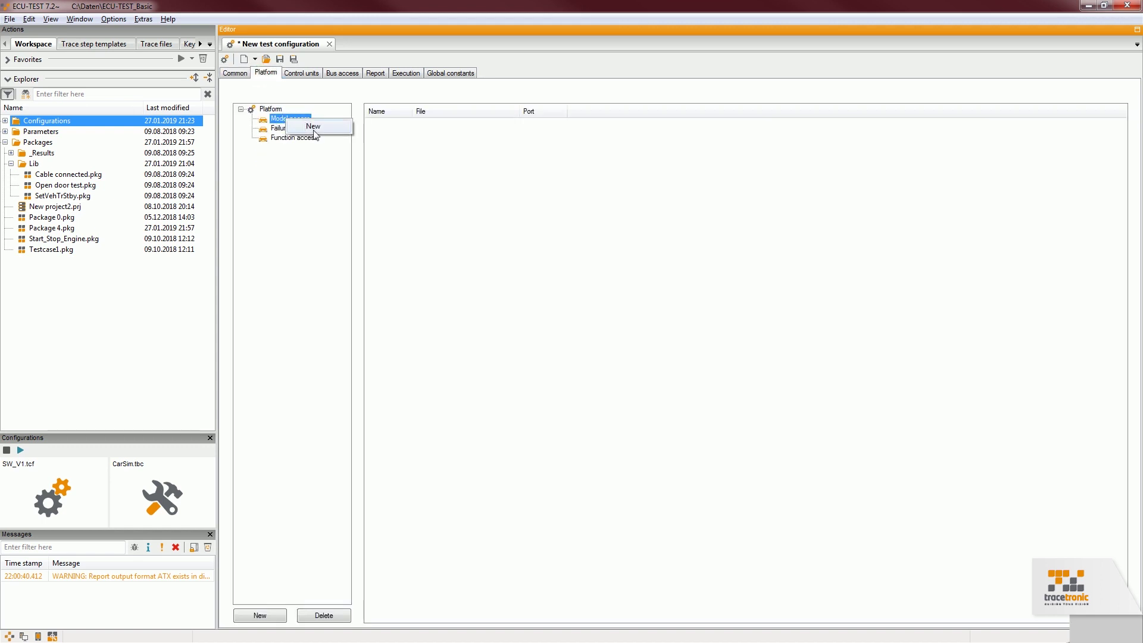
click(314, 131)
click(549, 305)
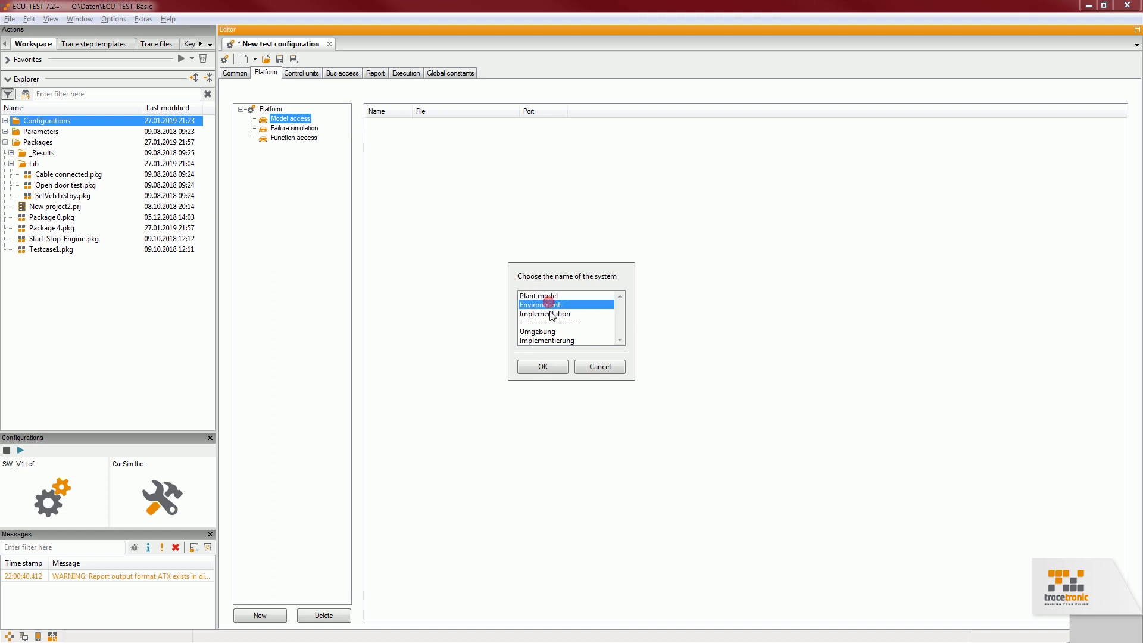
click(547, 365)
click(412, 115)
click(414, 126)
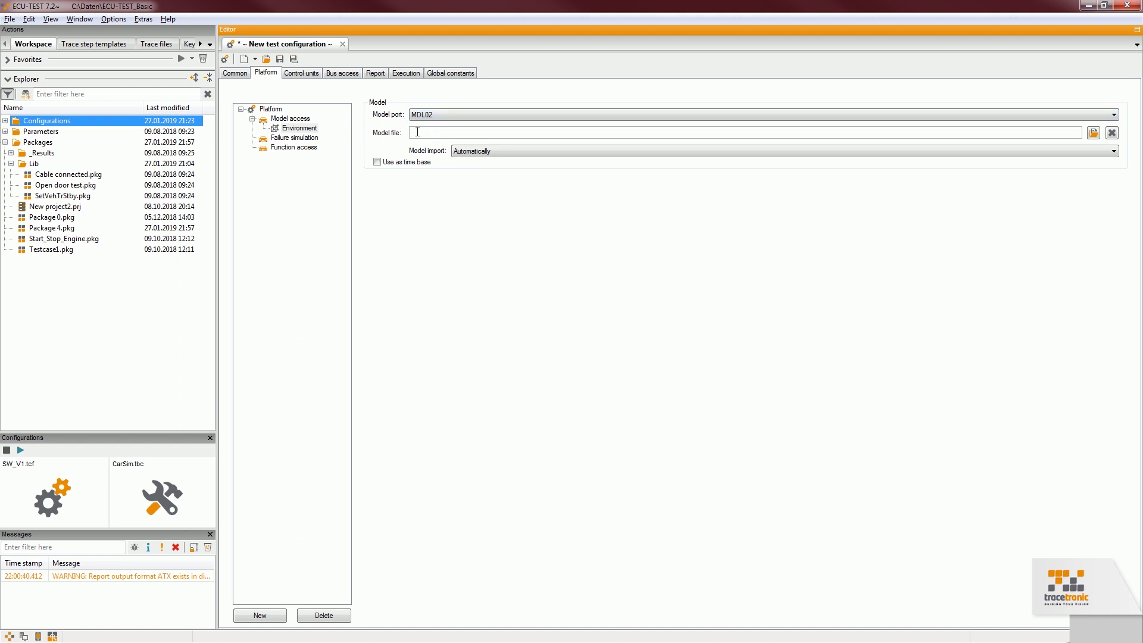
Step: Save the test configuration as SW_V1.tcf, overwriting the existing file, and close it
click(281, 59)
text(SW_V1.tcf)
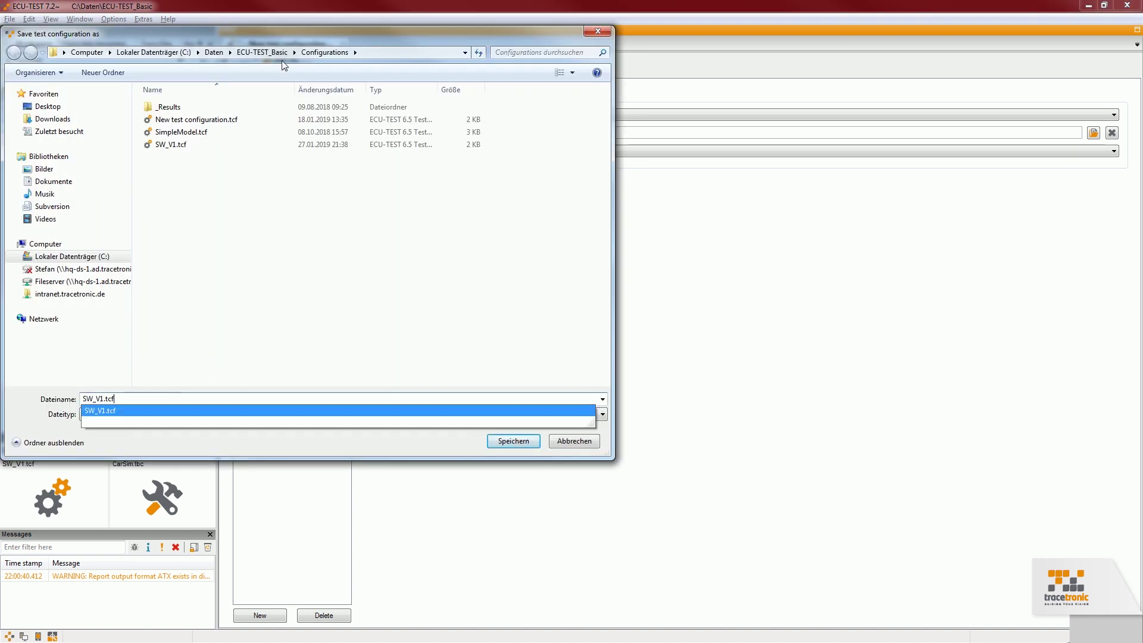
key(Return)
key(Return)
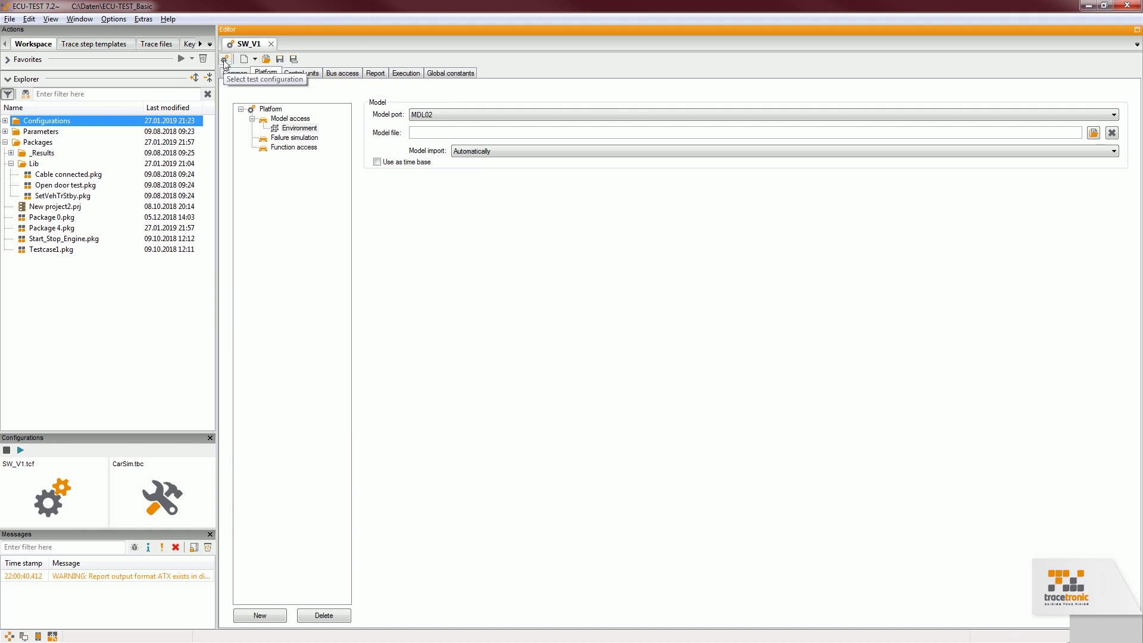
click(271, 44)
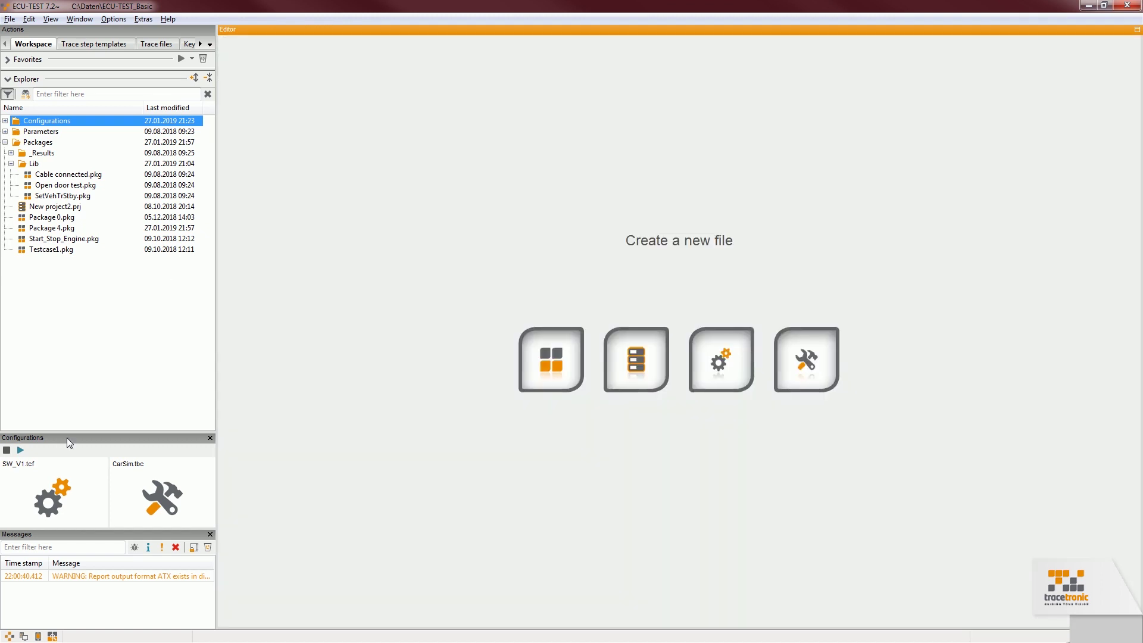
Step: Start the loaded test and test bench configurations, and return from CarSim to ECU-TEST
click(20, 451)
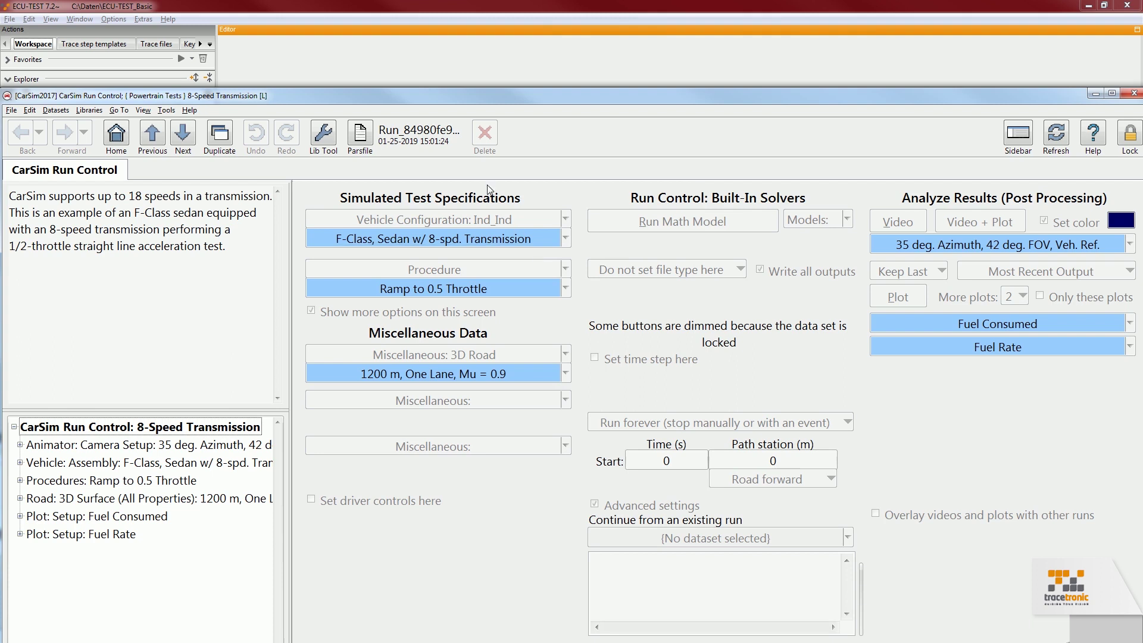
click(444, 13)
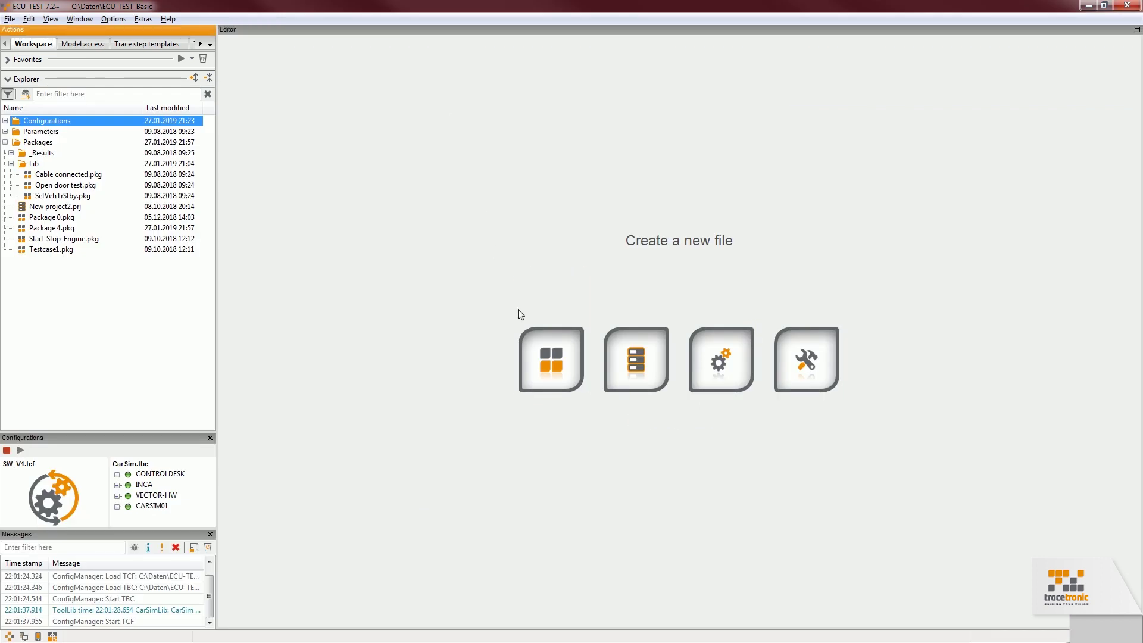
Step: Create a new package and insert the Environment scenario "CS 2017 - Engine Torque Control'No Control: Low Mu" as a standard scenario execution
click(549, 361)
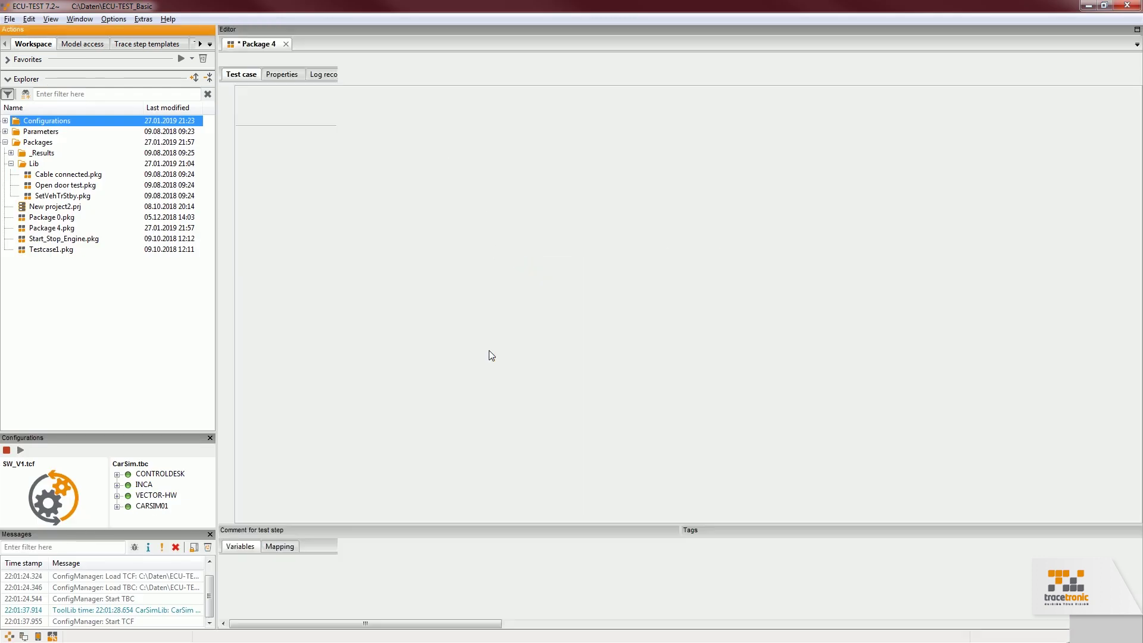
click(89, 45)
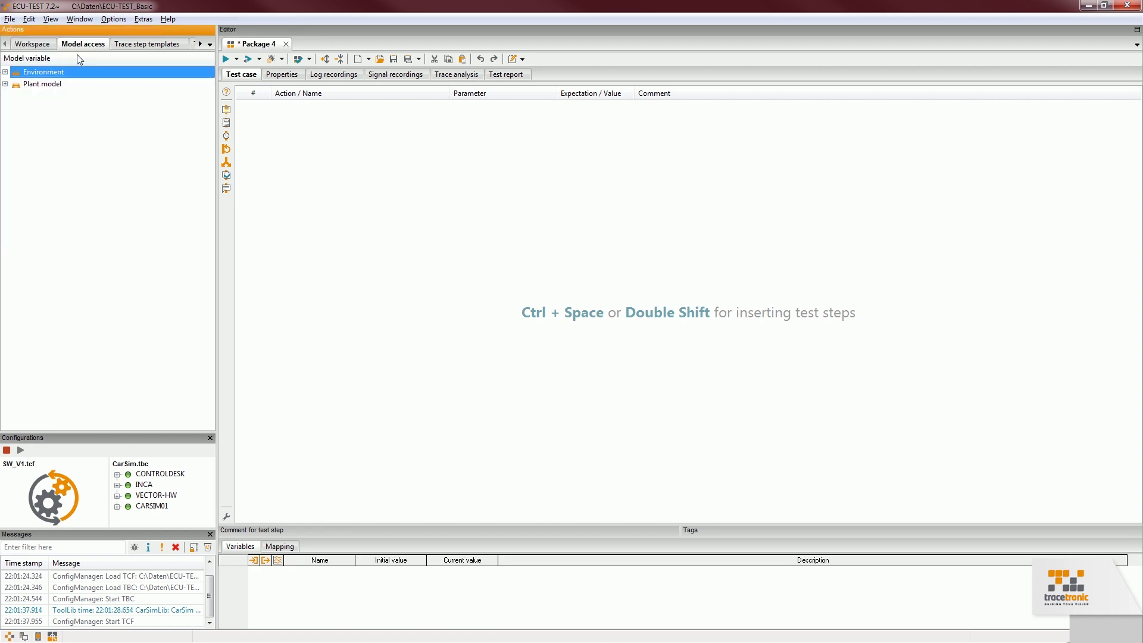
click(5, 84)
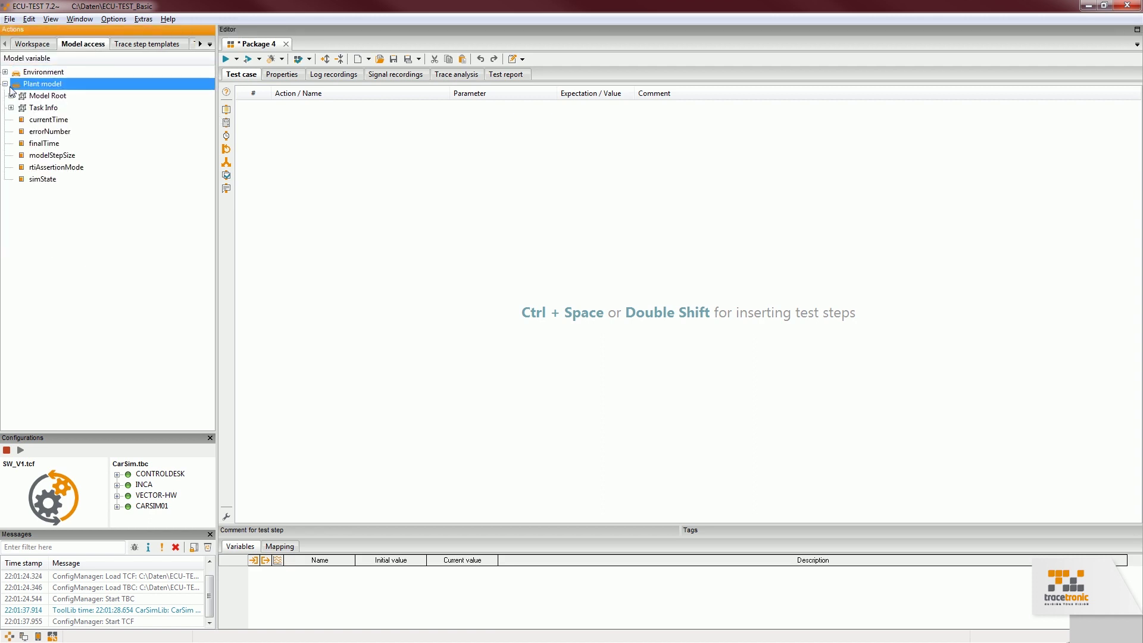
click(4, 72)
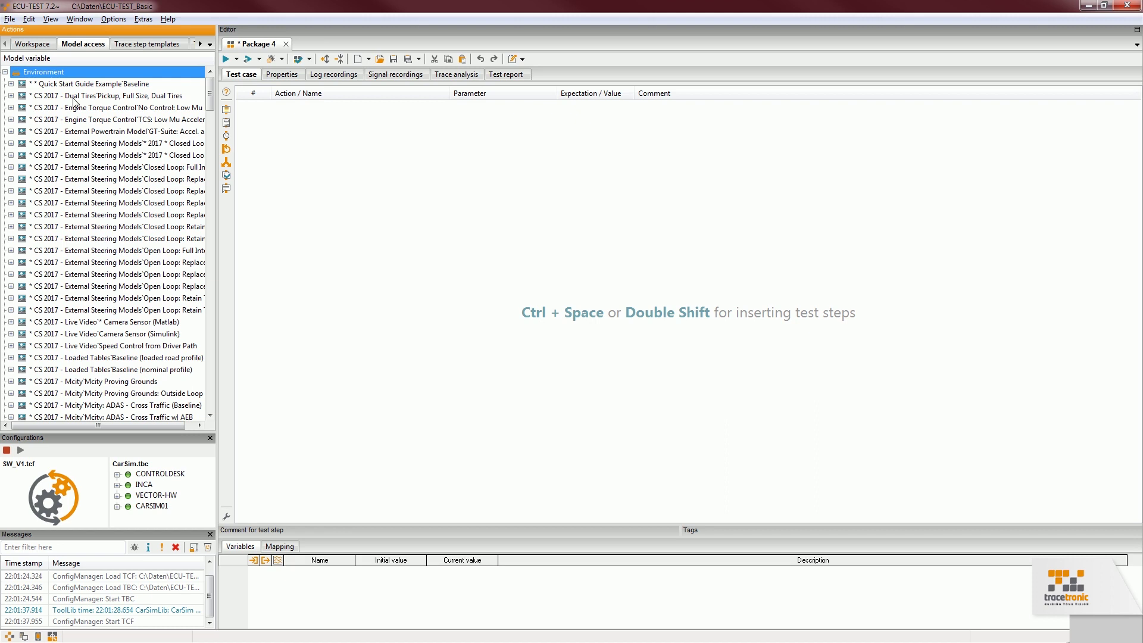
drag(158, 112, 375, 142)
click(596, 405)
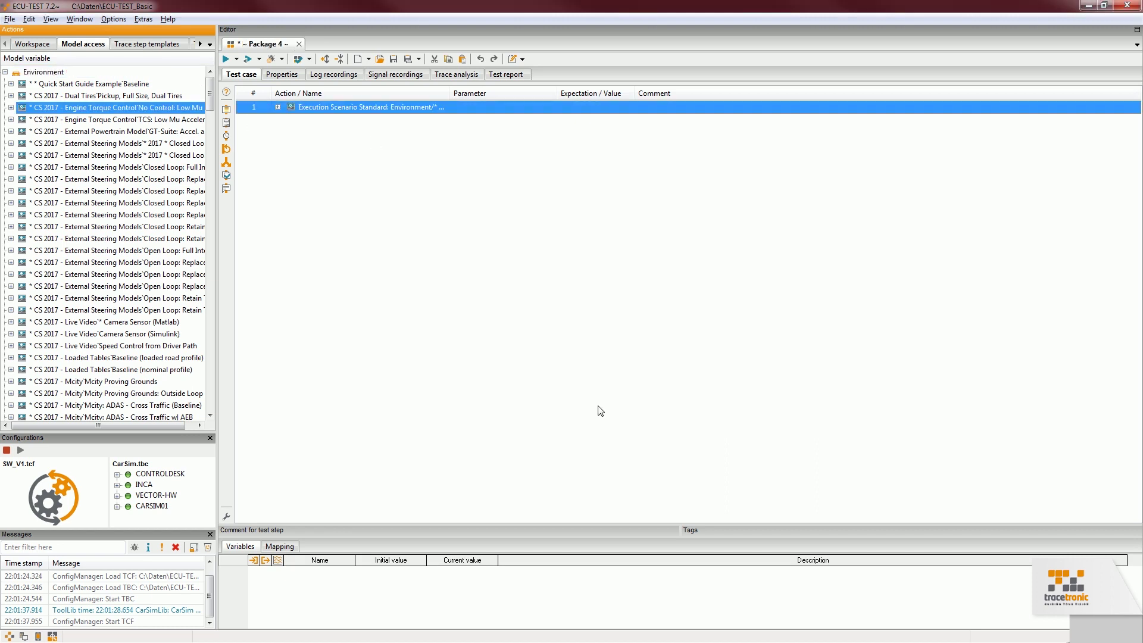
Step: Add a write of the scenario's Procedures parameter under IN with the value "100 - 0 km|h Braking Distance Test (Force)"
click(10, 108)
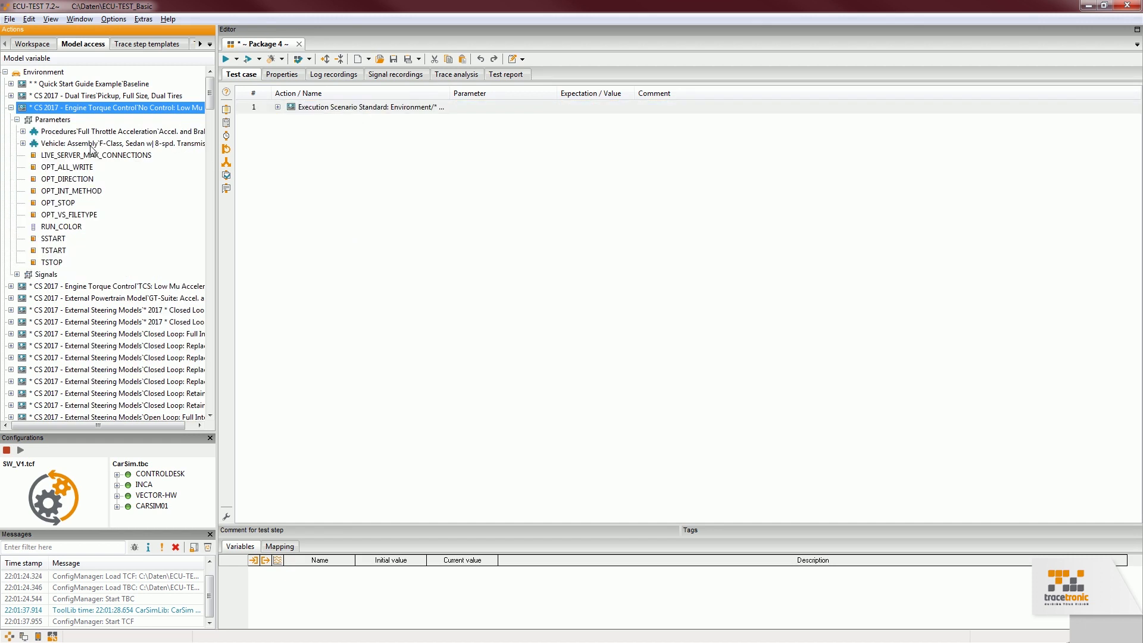
drag(108, 133, 309, 122)
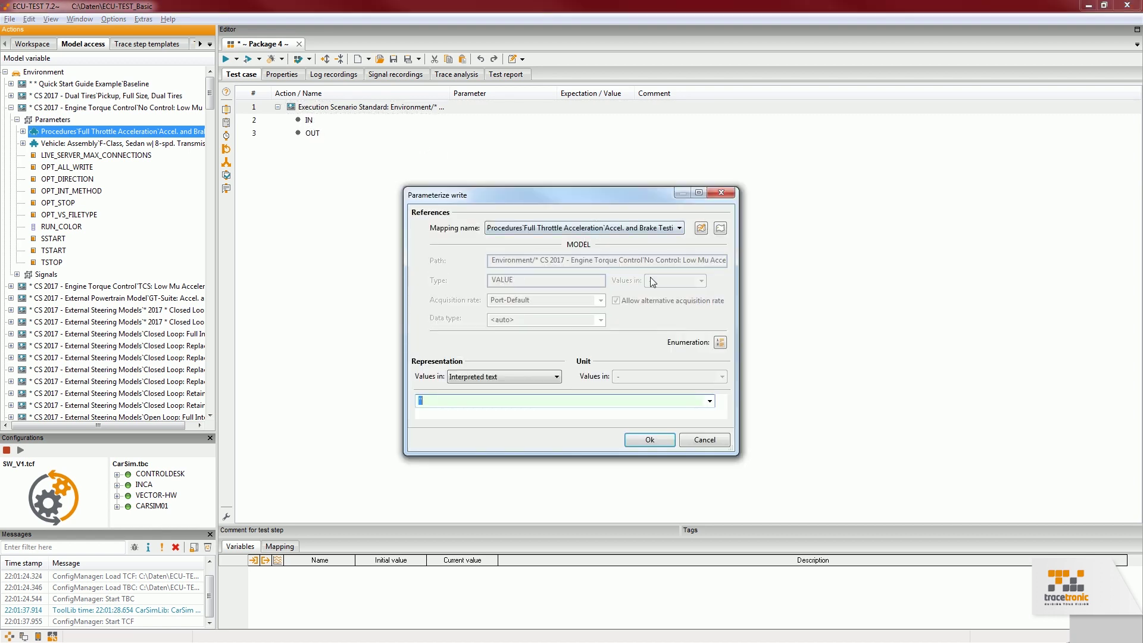
click(710, 400)
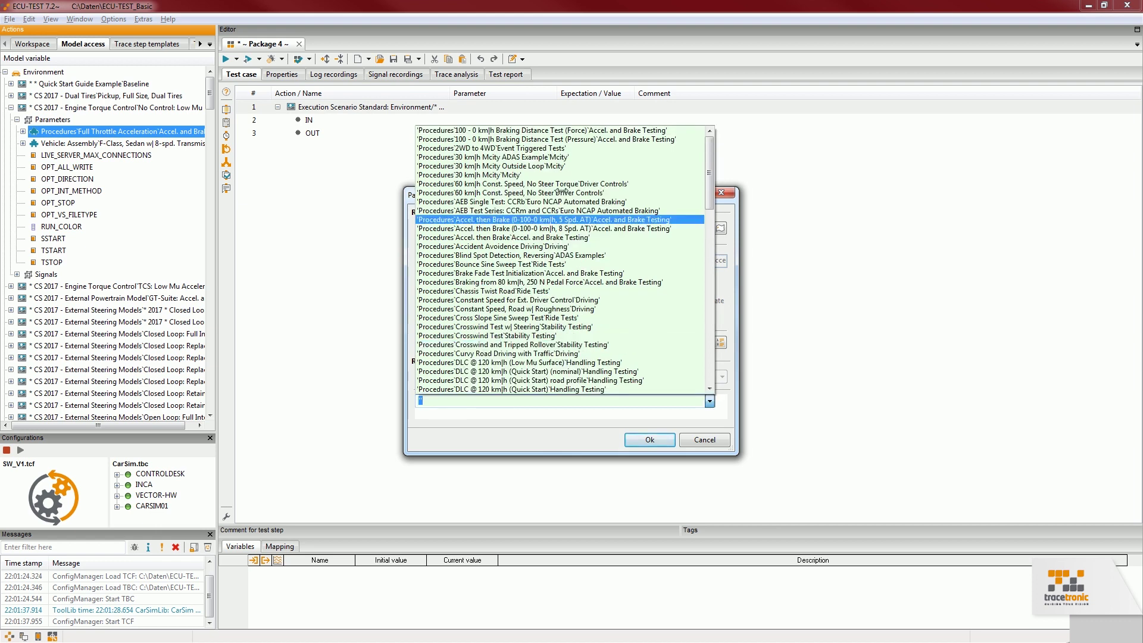
click(557, 130)
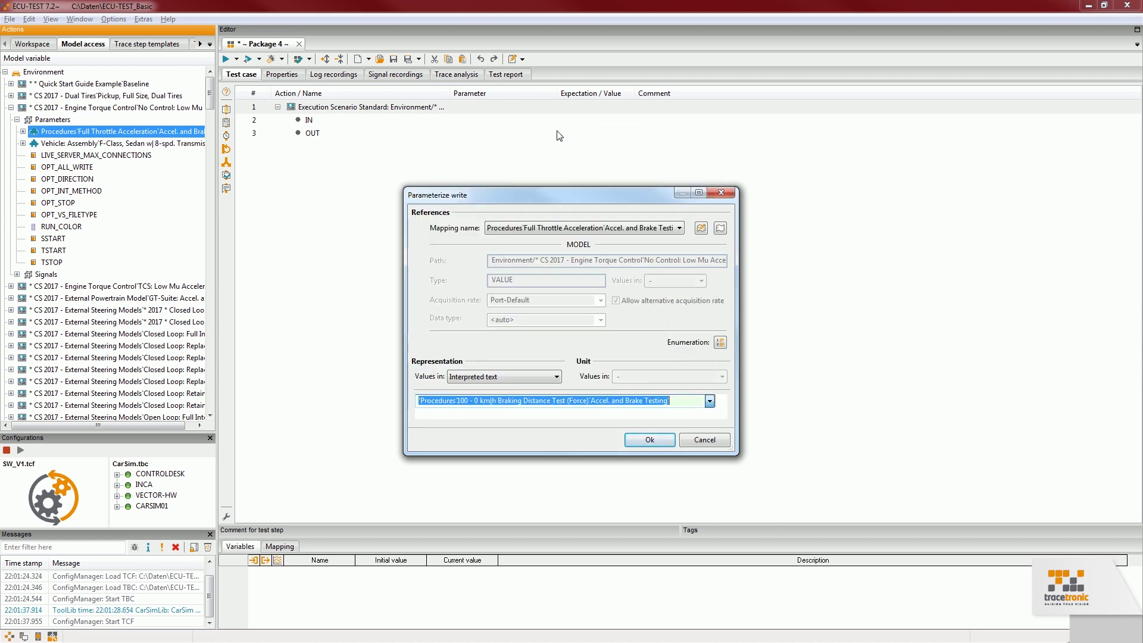
click(642, 440)
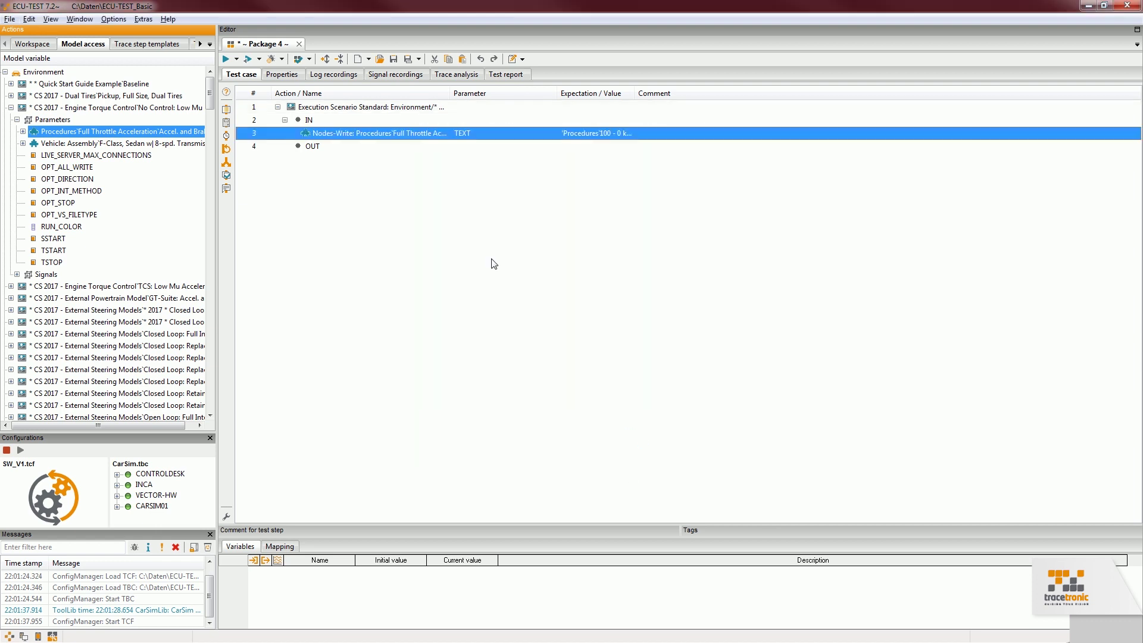
click(458, 234)
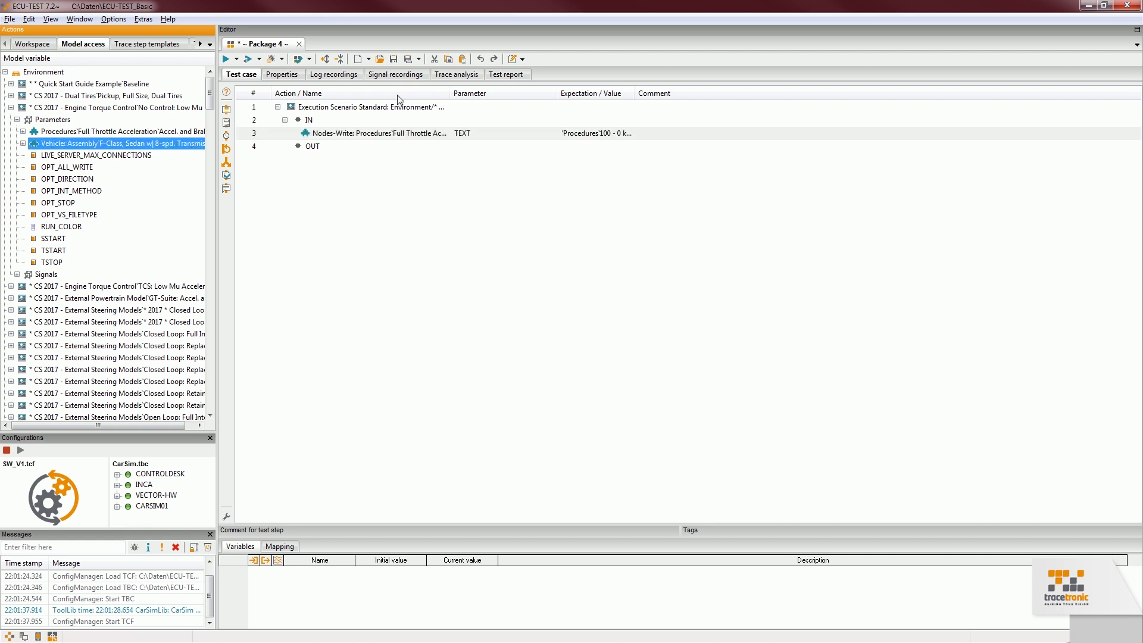
Step: Add the Chassis motion signal Vx (longitudinal speed) of the Engine Torque Control scenario to the package's signal recordings
click(400, 75)
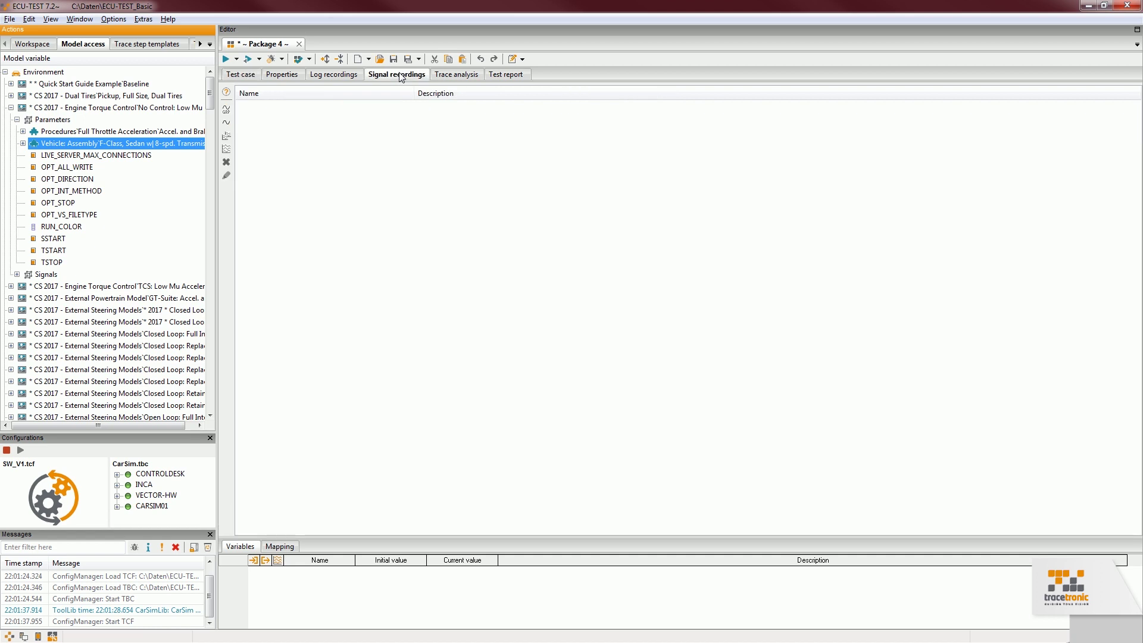
click(17, 275)
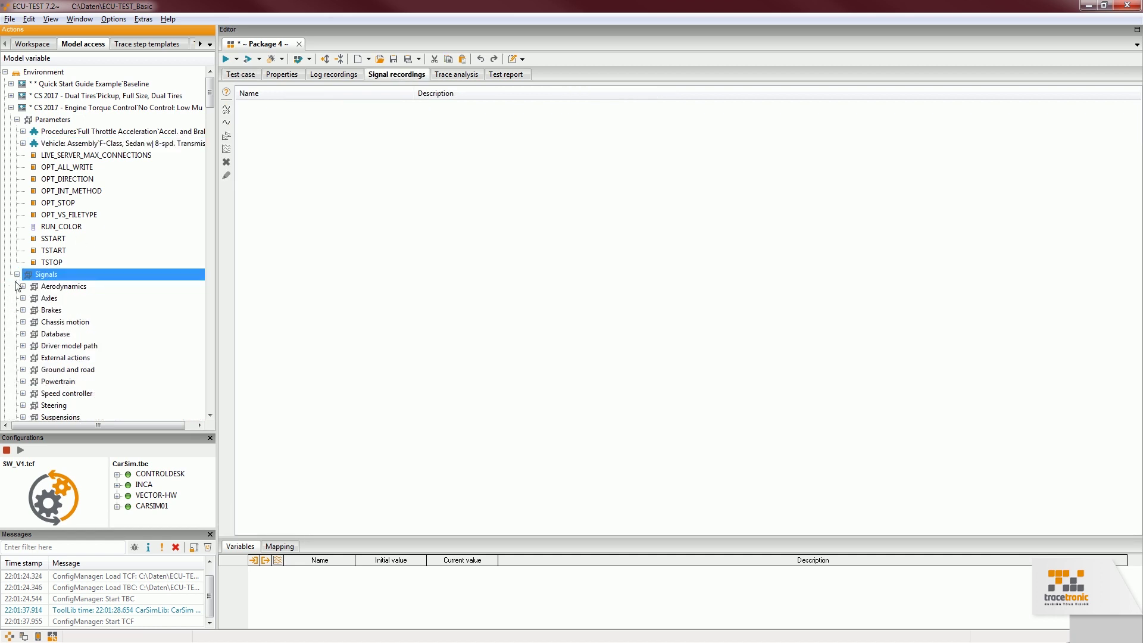
click(23, 322)
scroll(139, 324, down, 2)
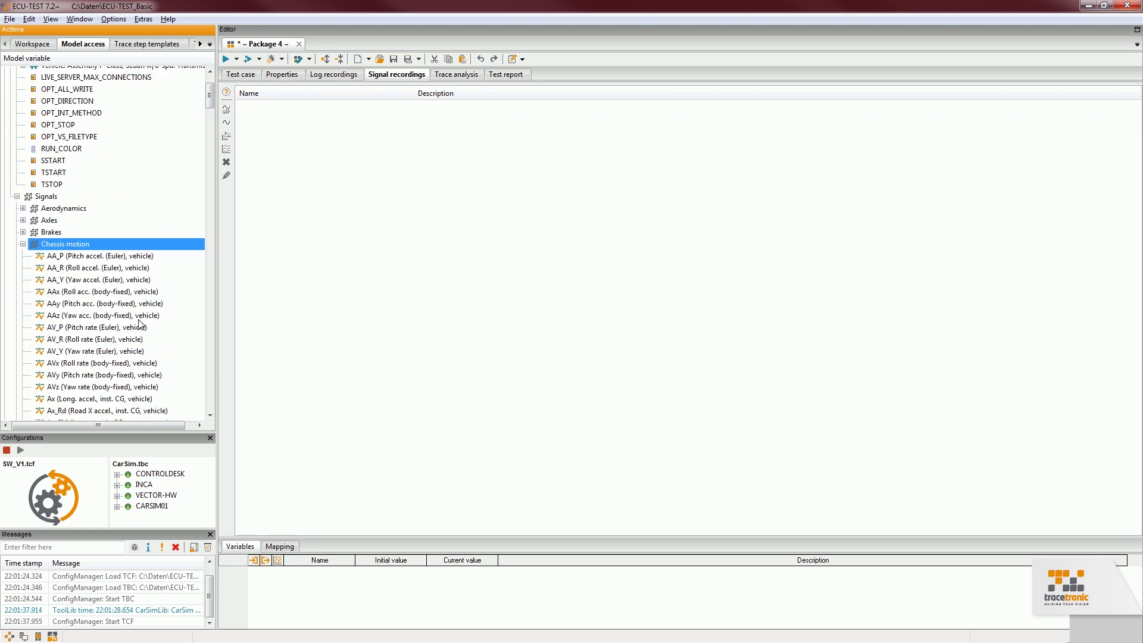
scroll(139, 324, down, 15)
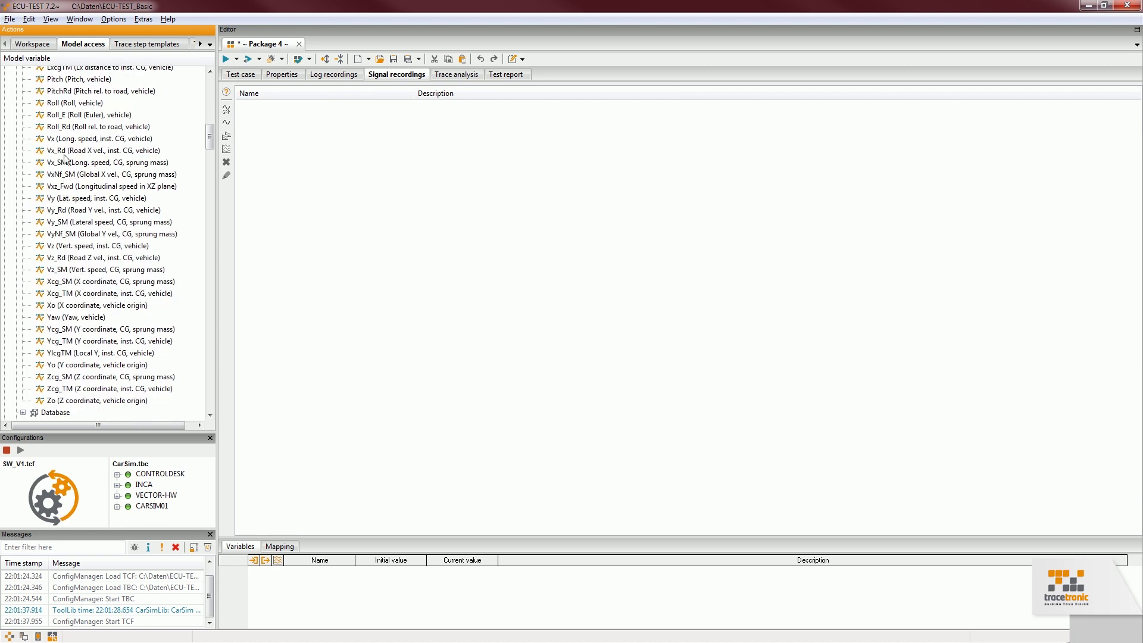
drag(71, 141, 333, 149)
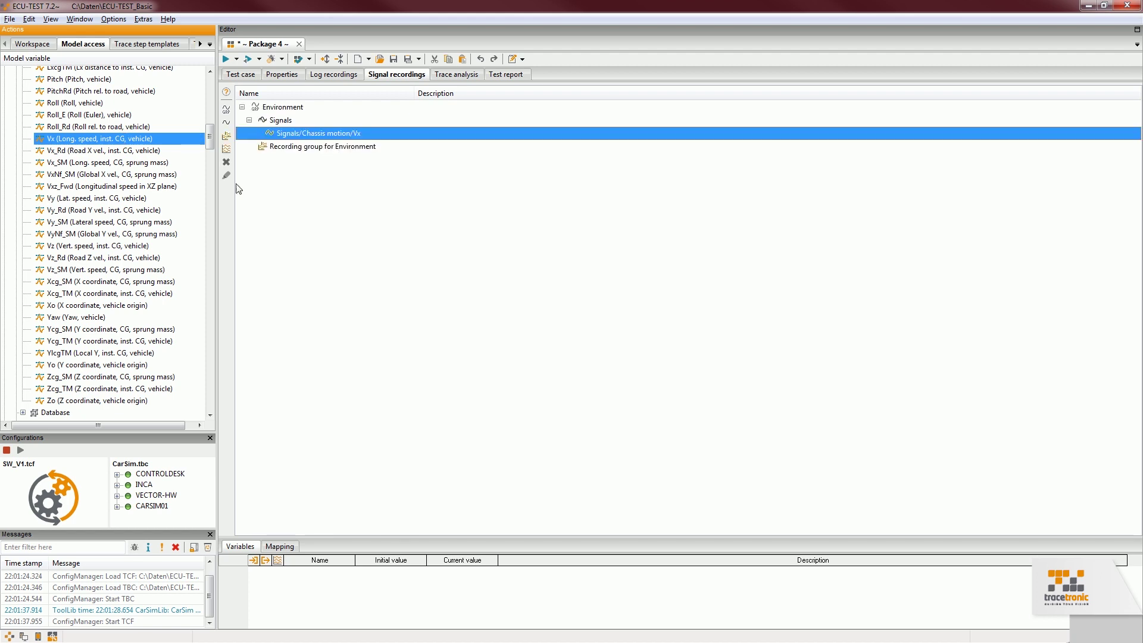
Step: Add the Powertrain signal AV_Eng (engine crankshaft spin) to the same Environment signal recording
click(149, 261)
scroll(131, 274, down, 9)
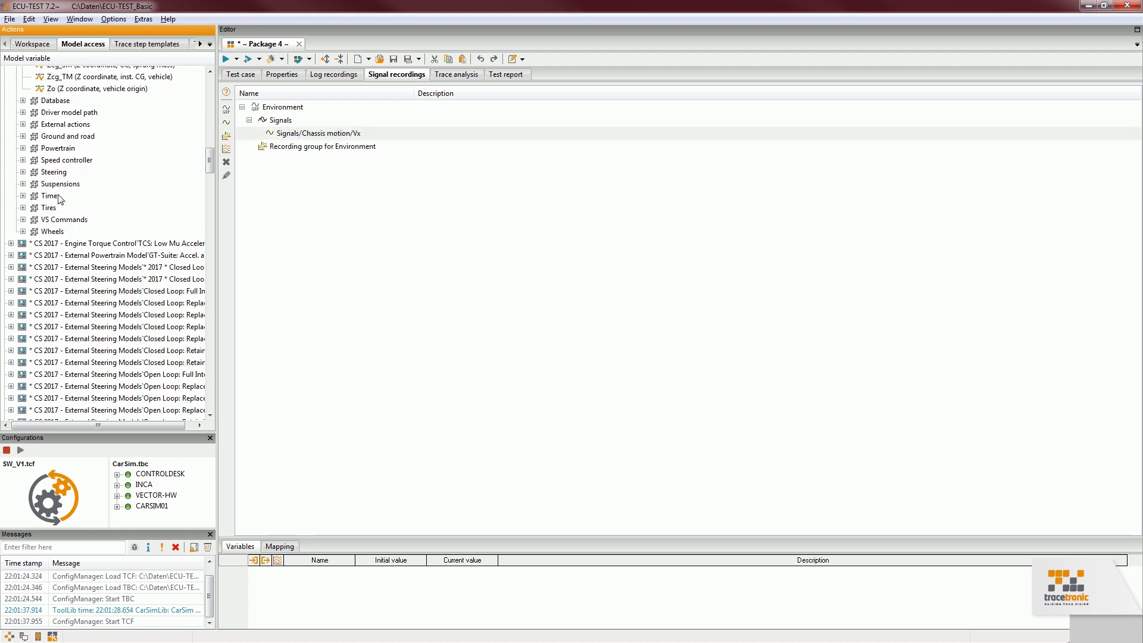
click(22, 149)
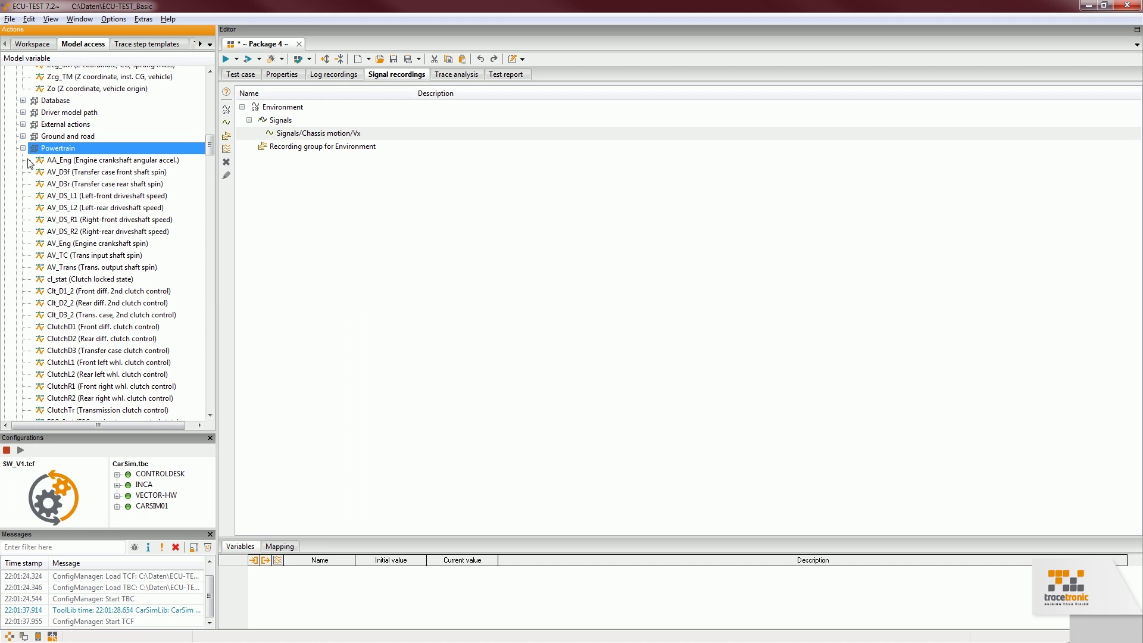
drag(80, 244, 322, 240)
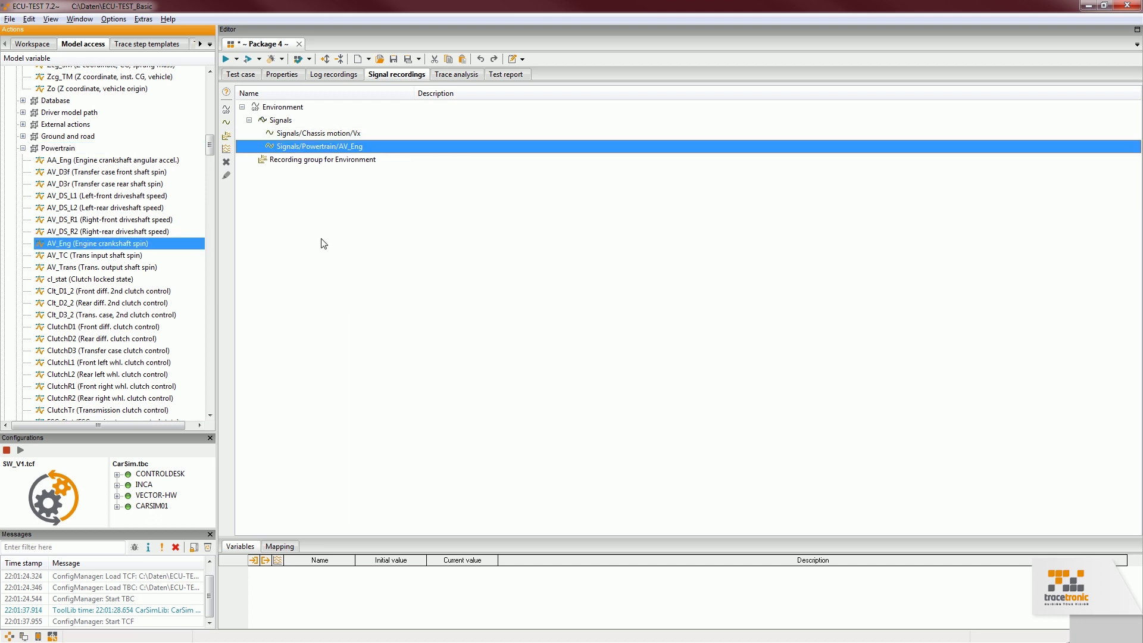
Step: Create a trace analysis for the package under the proposed name "Trace analysis 1"
click(464, 76)
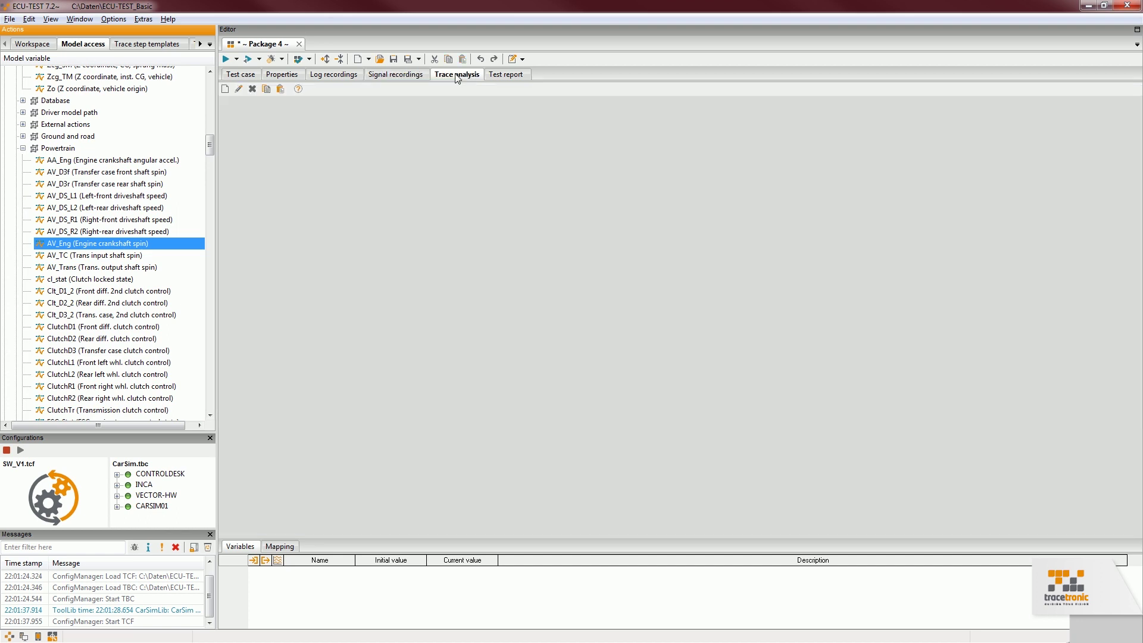
click(226, 88)
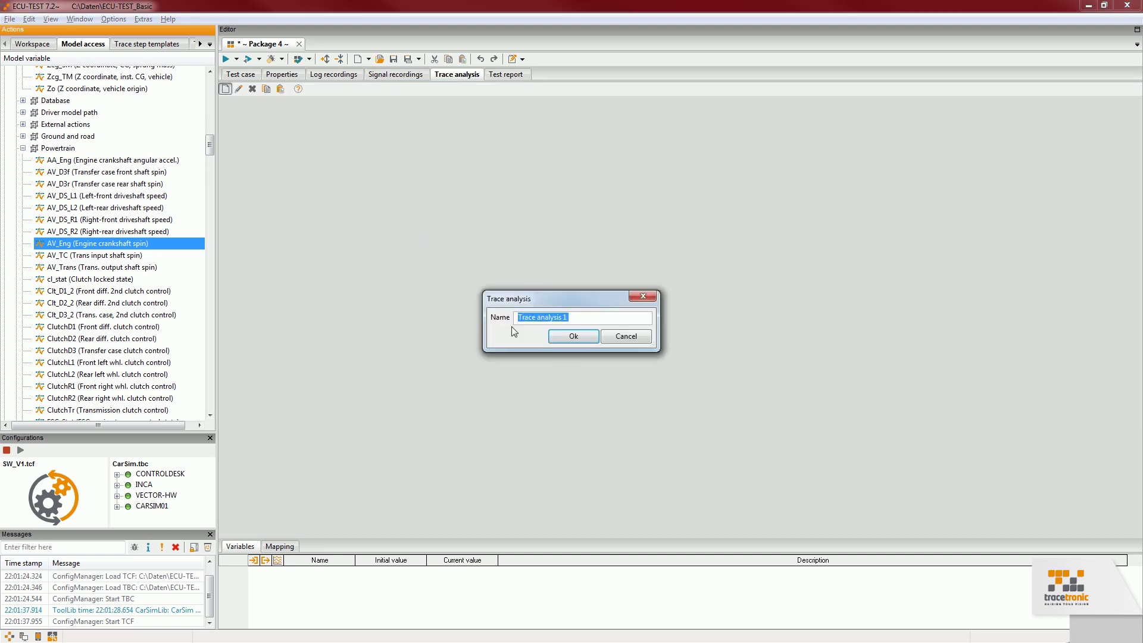
click(565, 339)
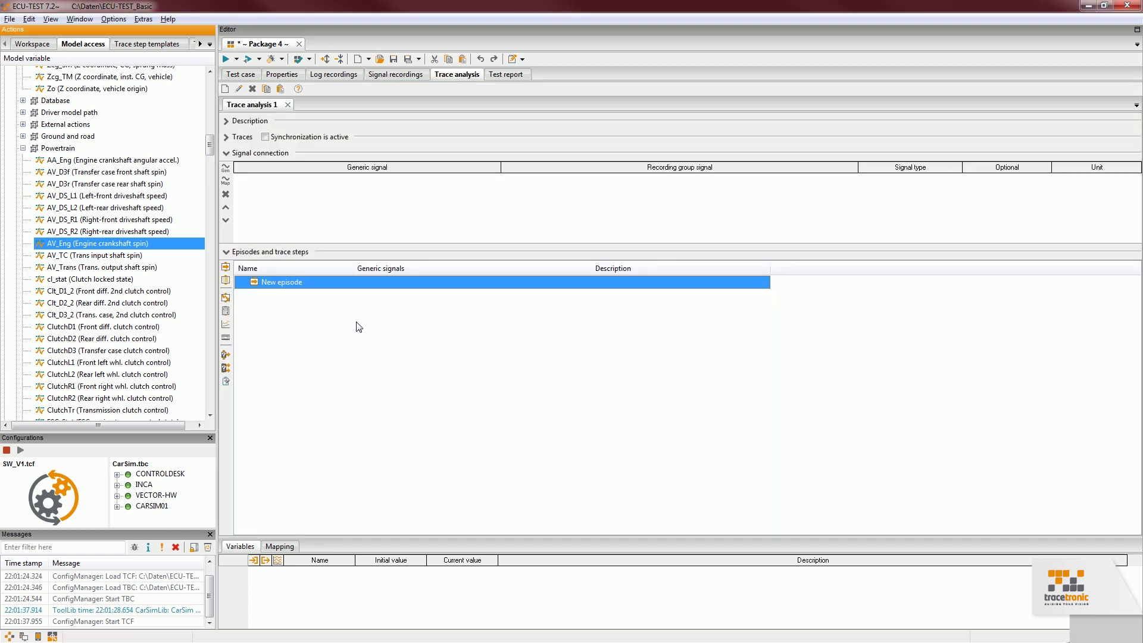
Step: Add a calculation to the new episode with the expression "Signals_Powertrain_AV_Eng < 1000"
click(226, 310)
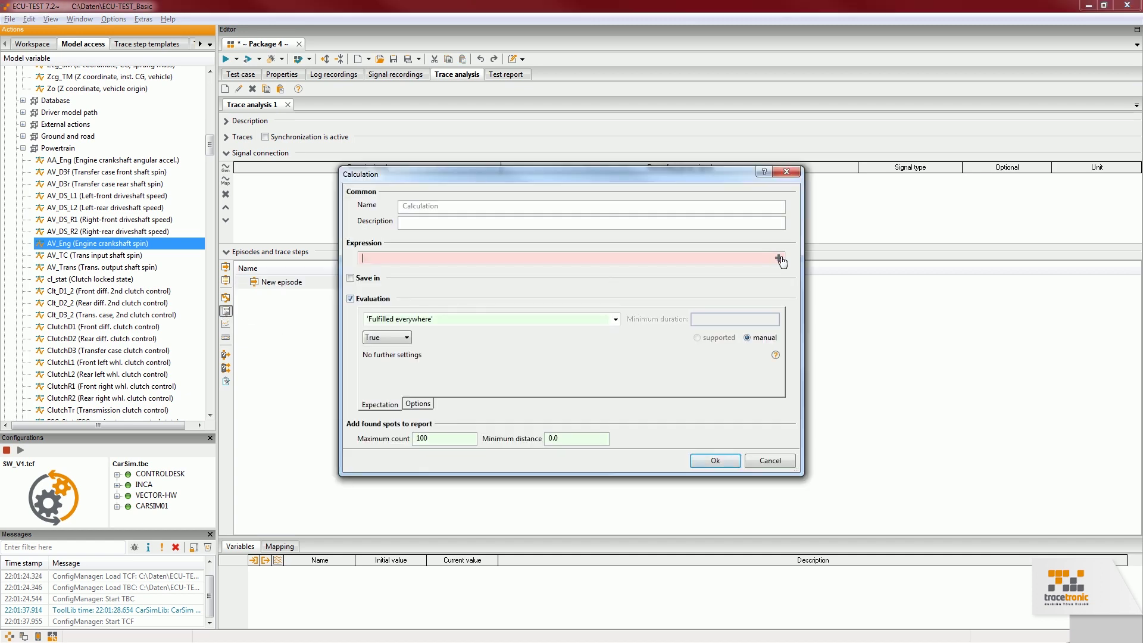
click(779, 258)
double_click(417, 205)
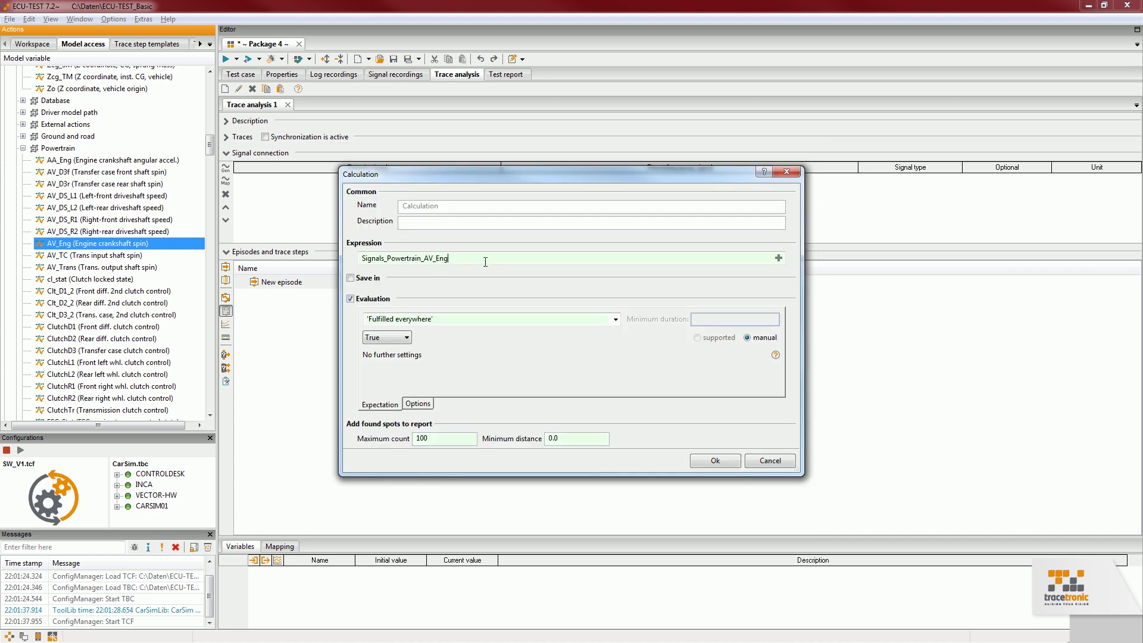
text(<)
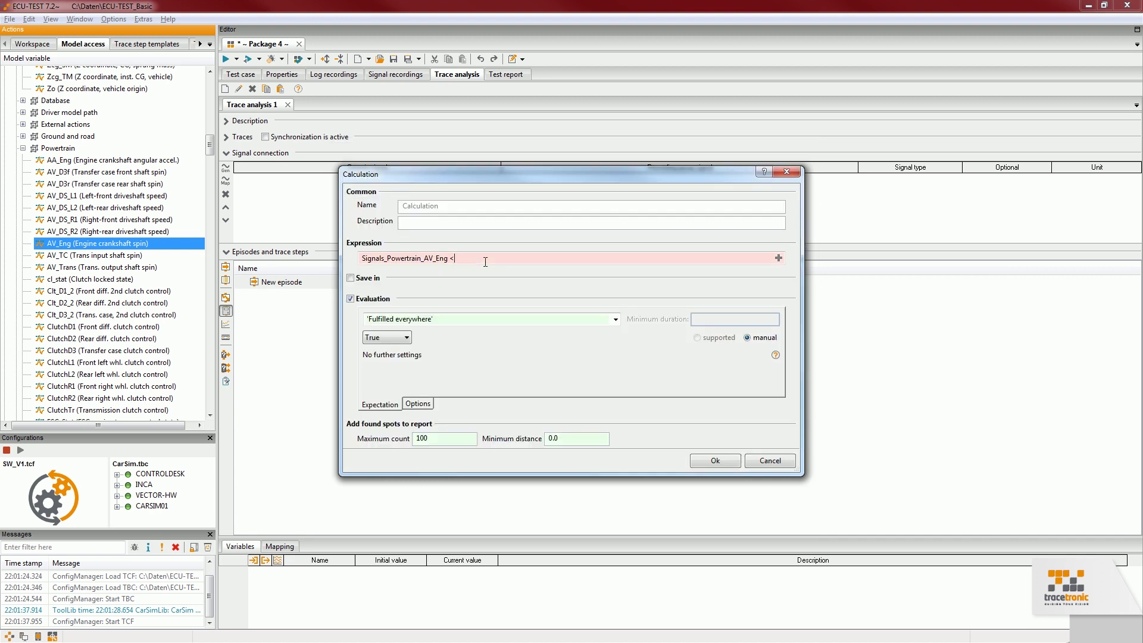
text( 1000)
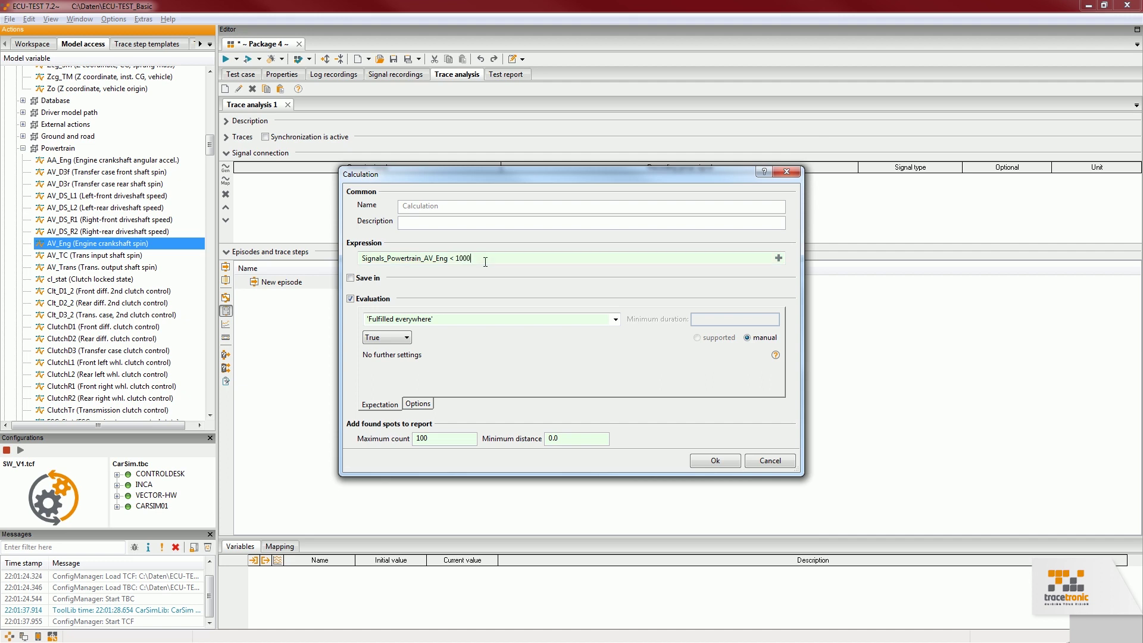
key(Return)
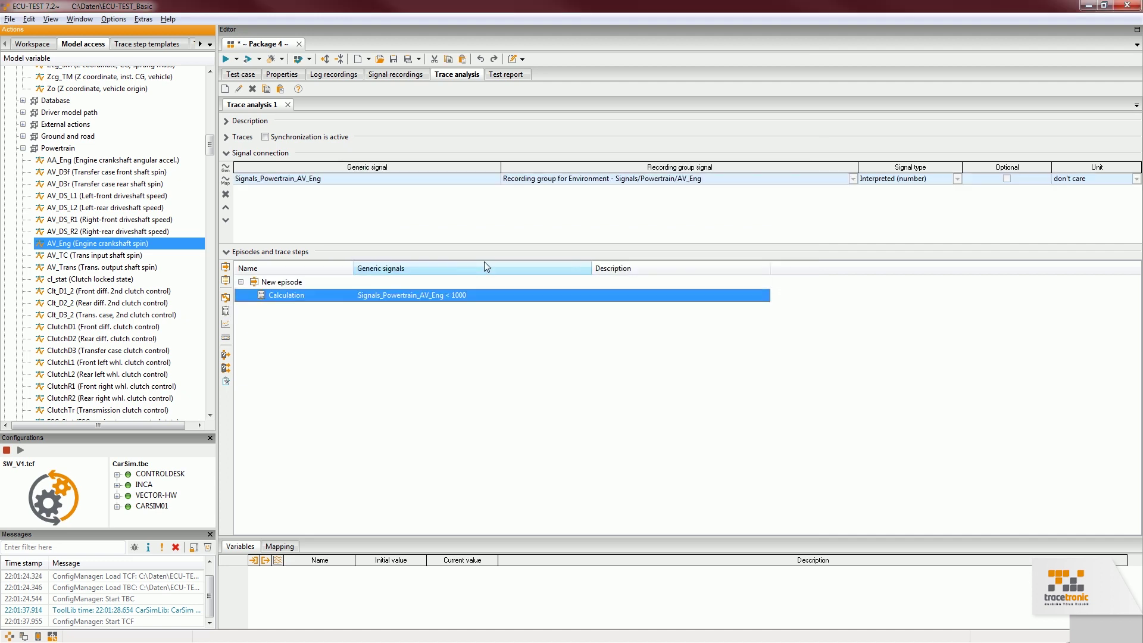
Step: Add a plot under the calculation and include the Signals_Chassis_motion_Vx signal as a separate plot
click(225, 325)
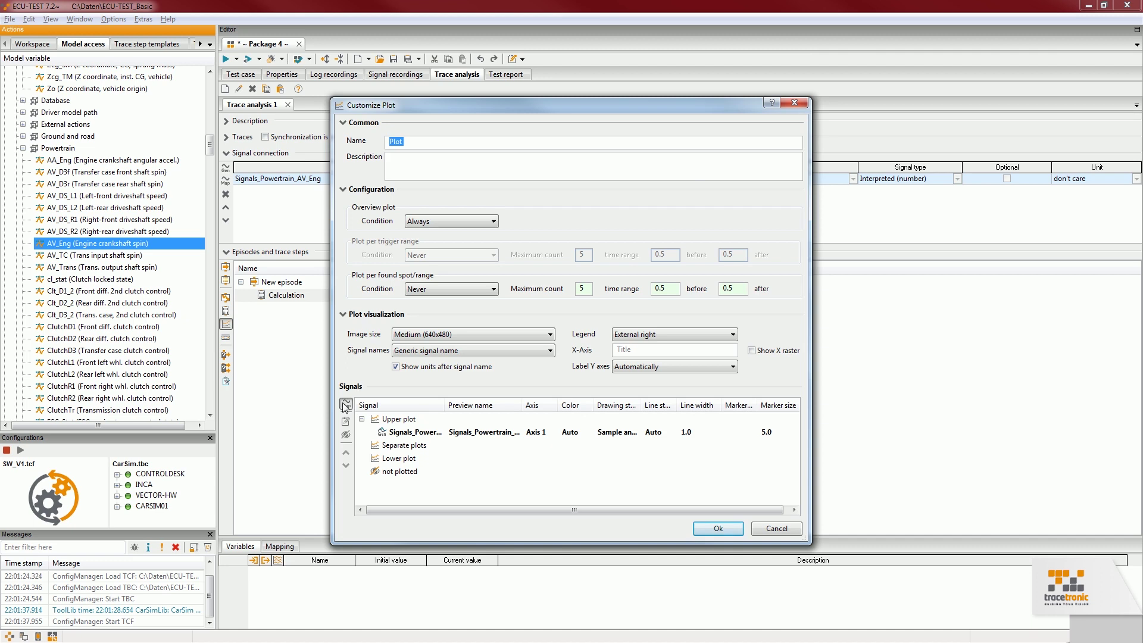
click(344, 405)
double_click(414, 197)
drag(424, 450, 422, 462)
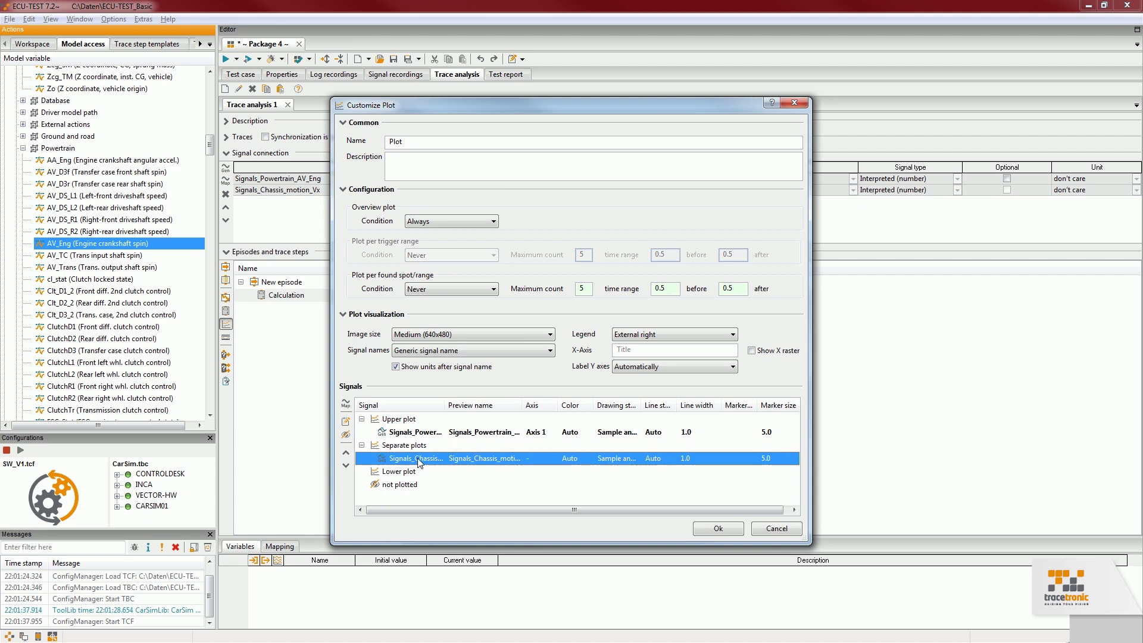
click(709, 531)
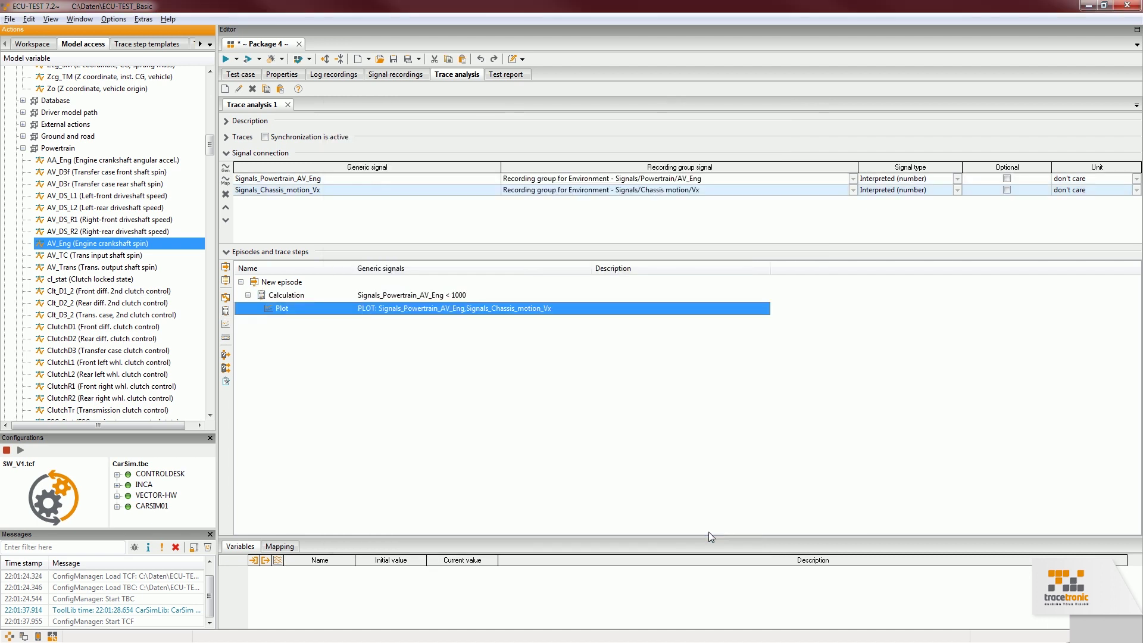
Step: Collapse the Environment variables and examine the groups in the Plant model's Model Root
drag(208, 147, 208, 83)
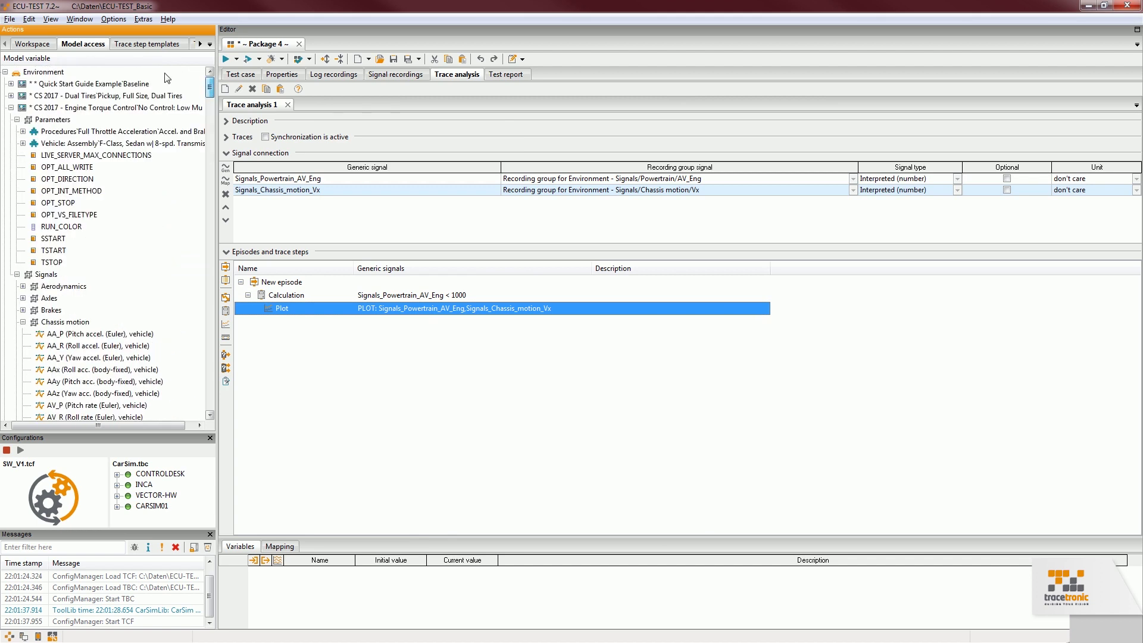
click(5, 72)
click(35, 108)
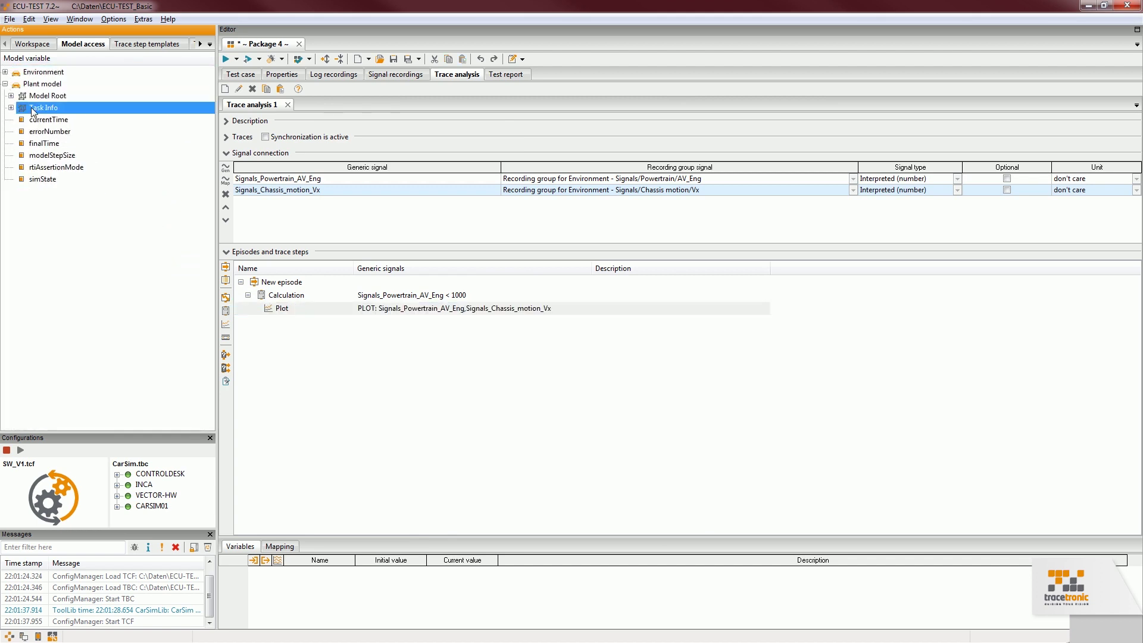
double_click(21, 96)
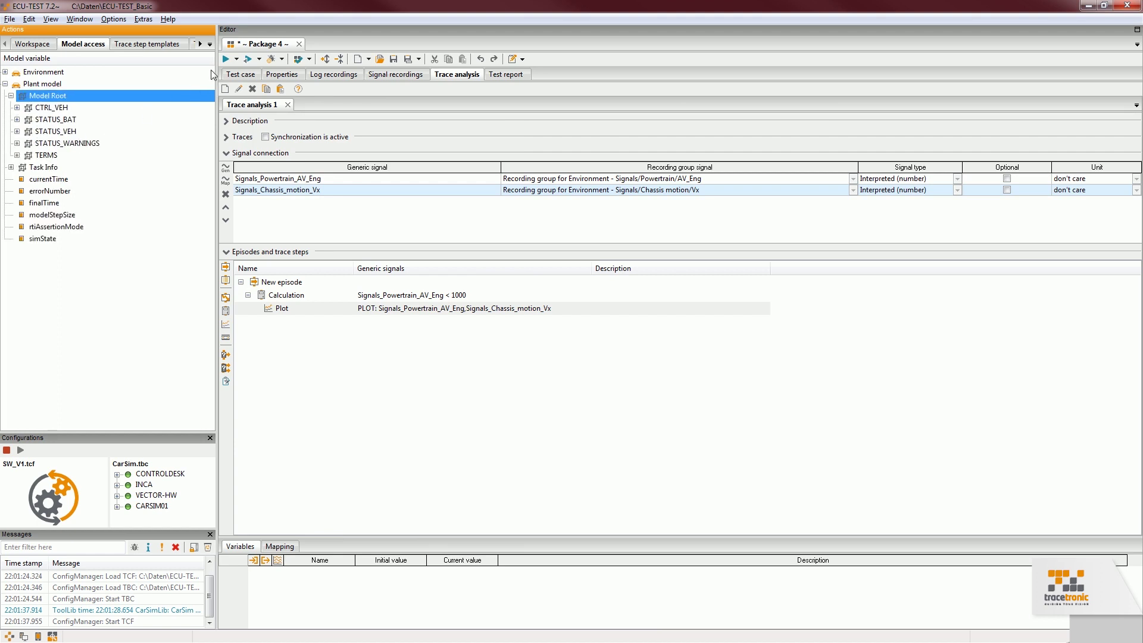
Step: Run the package and open the Calculation result of analysis job Job_1 in the test report
click(225, 59)
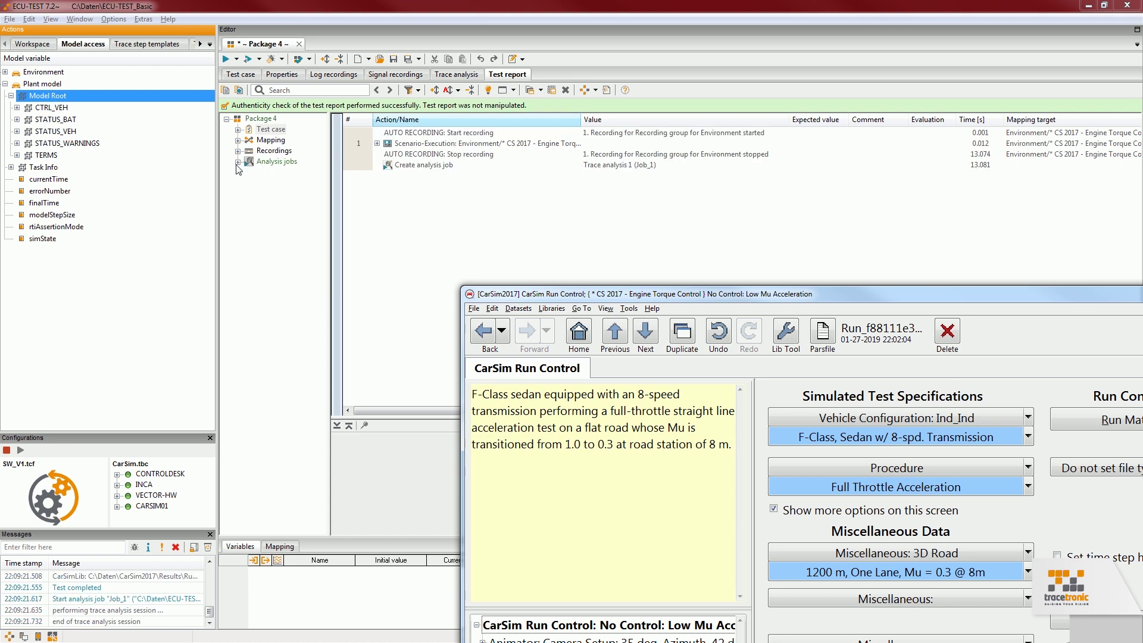
click(237, 162)
click(276, 172)
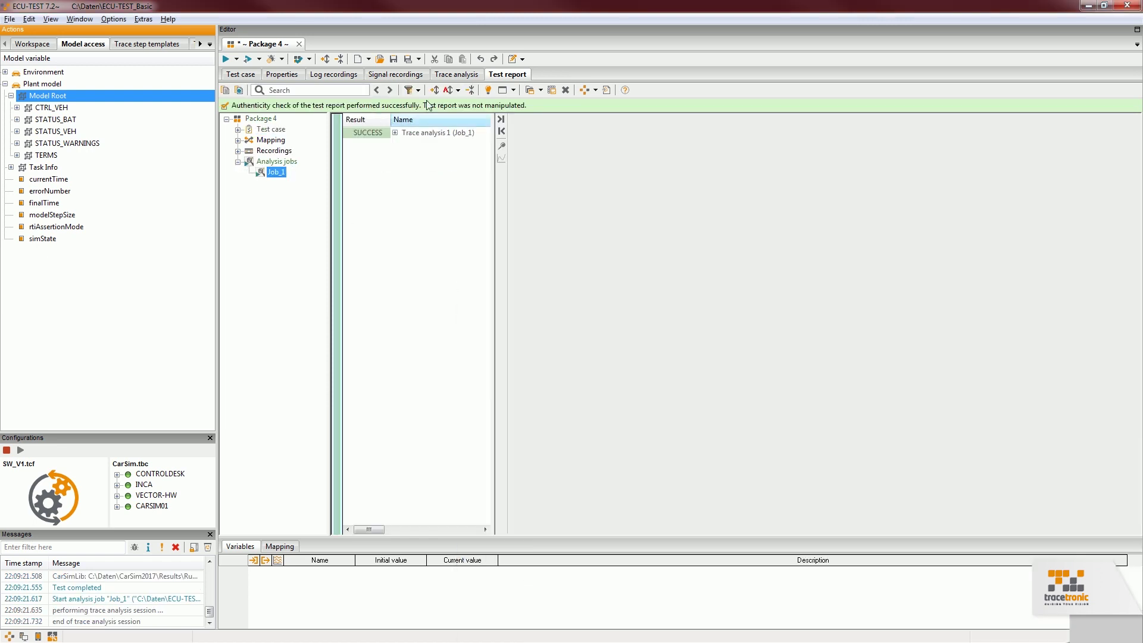
click(448, 154)
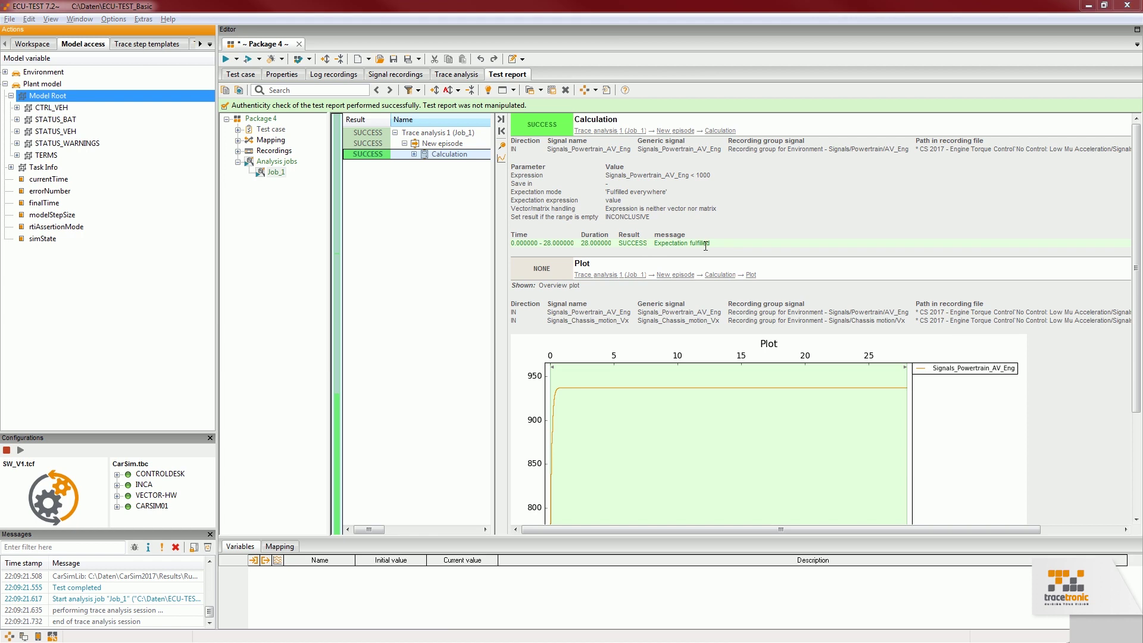
Step: Save the package as Testcase1.pkg, overwriting the existing file, and close it
click(394, 60)
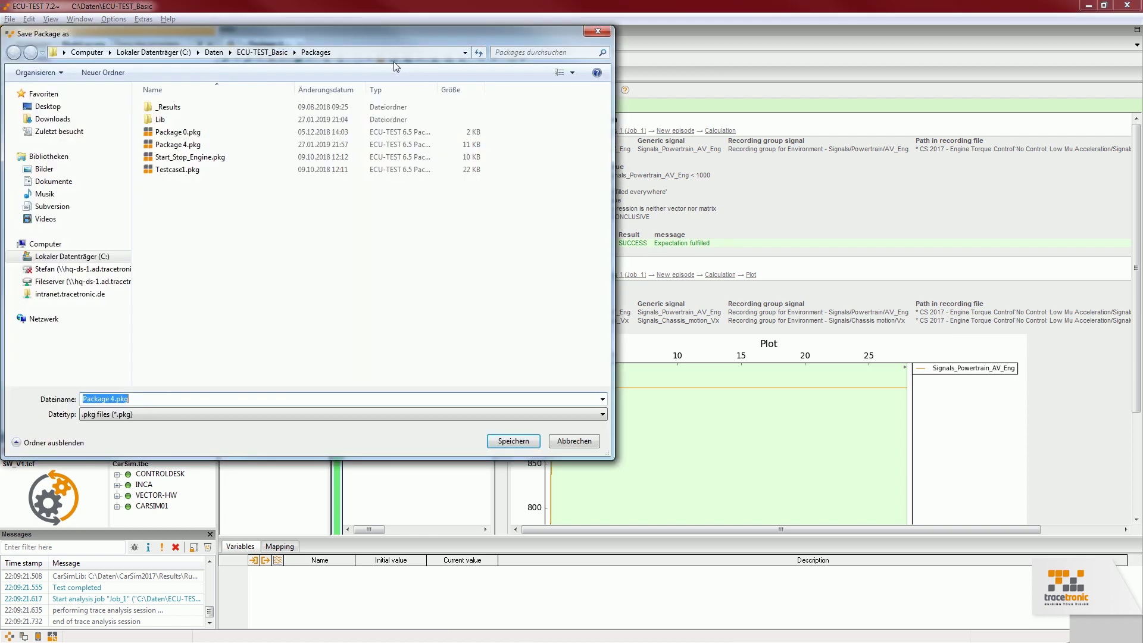
double_click(174, 170)
click(578, 333)
click(278, 45)
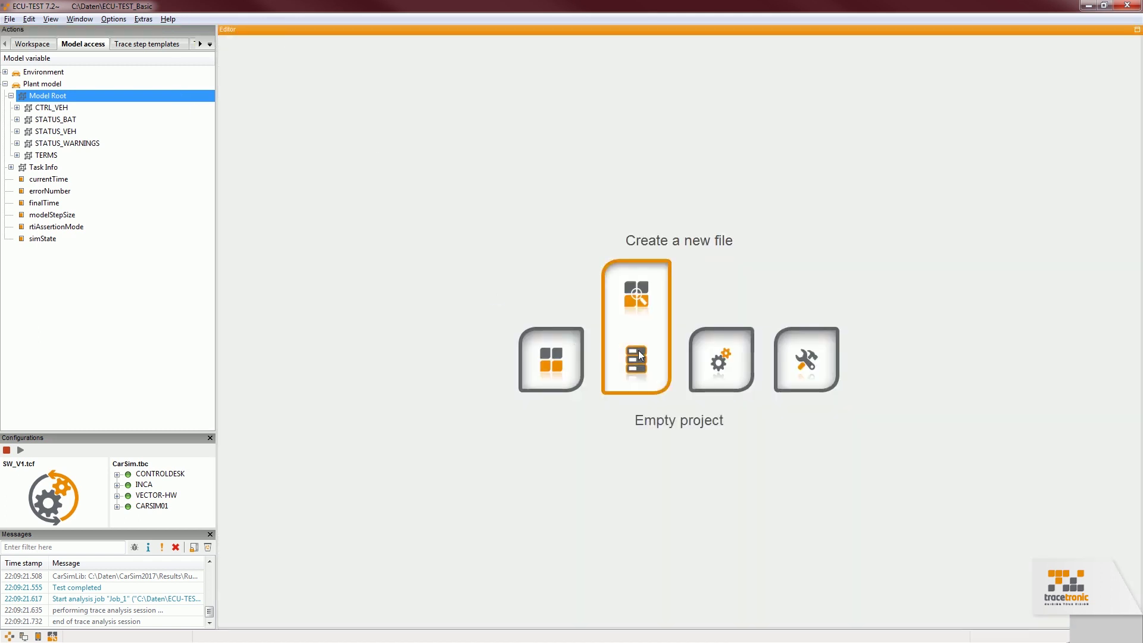
Step: Create an empty project and add Testcase1.pkg from the workspace's Packages folder to it
click(638, 350)
click(209, 45)
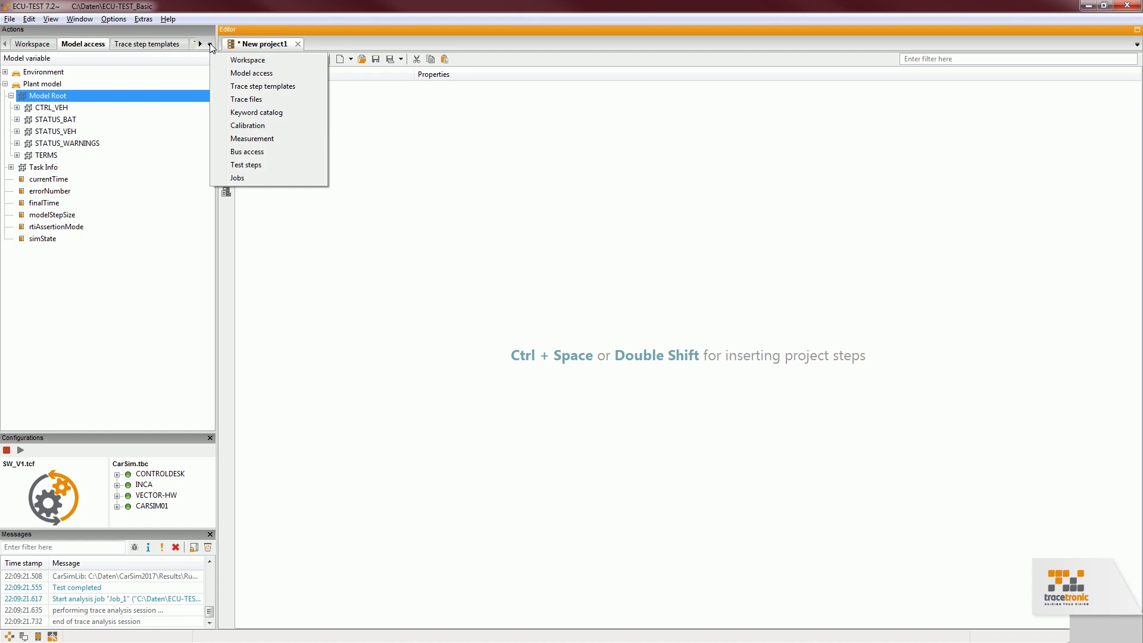
click(233, 62)
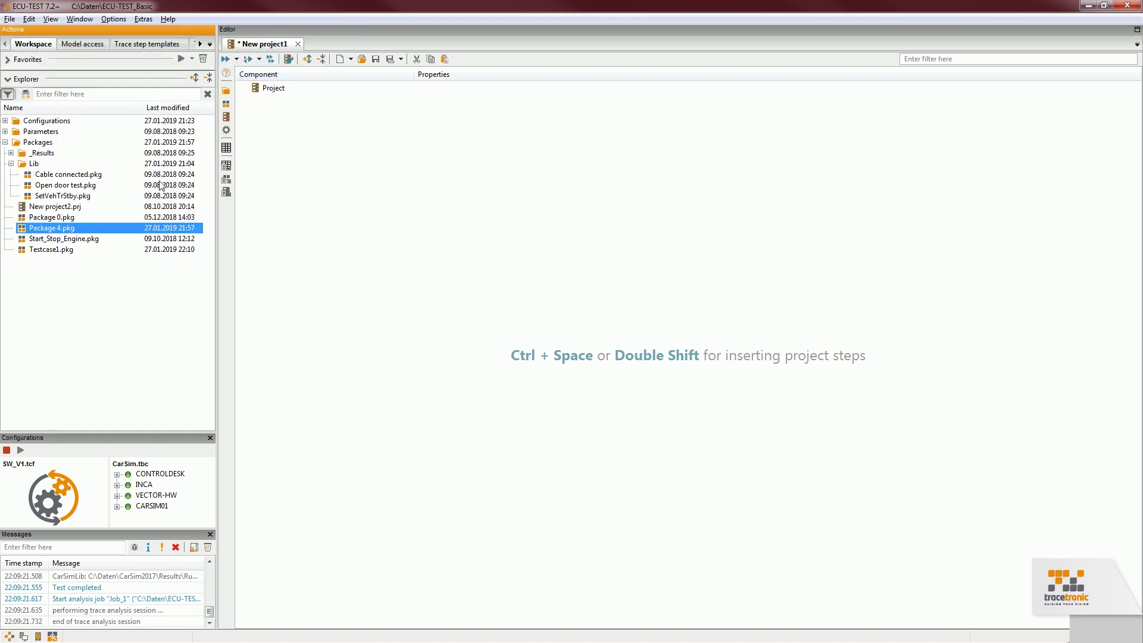
click(57, 251)
drag(56, 250, 284, 99)
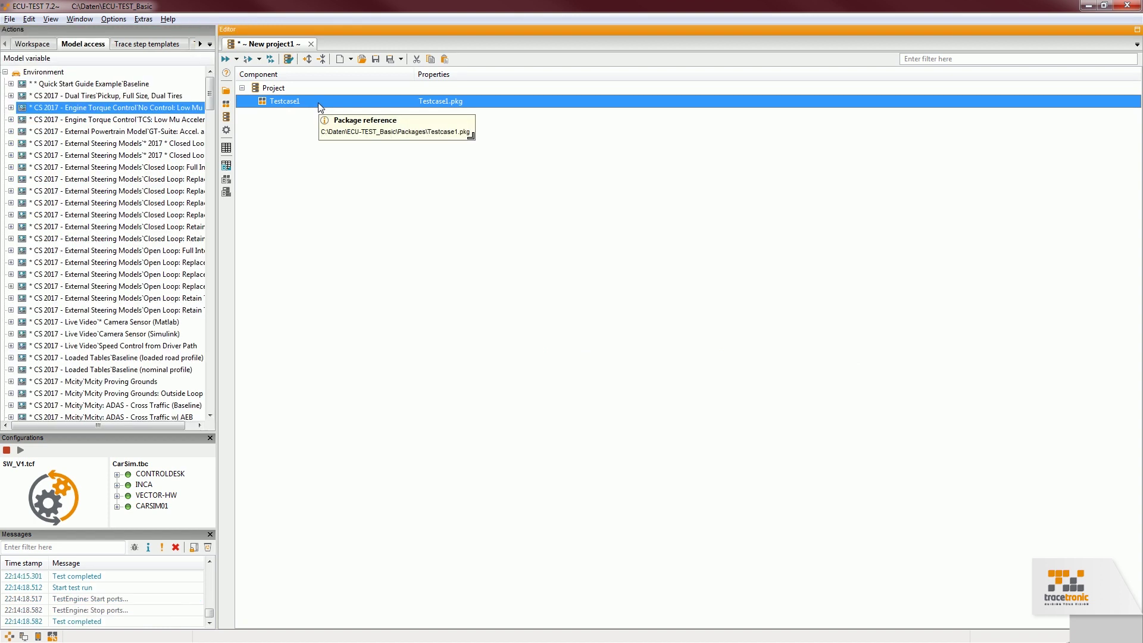
Step: Add a parameter variation generator to the Testcase1 package in the project
right_click(319, 105)
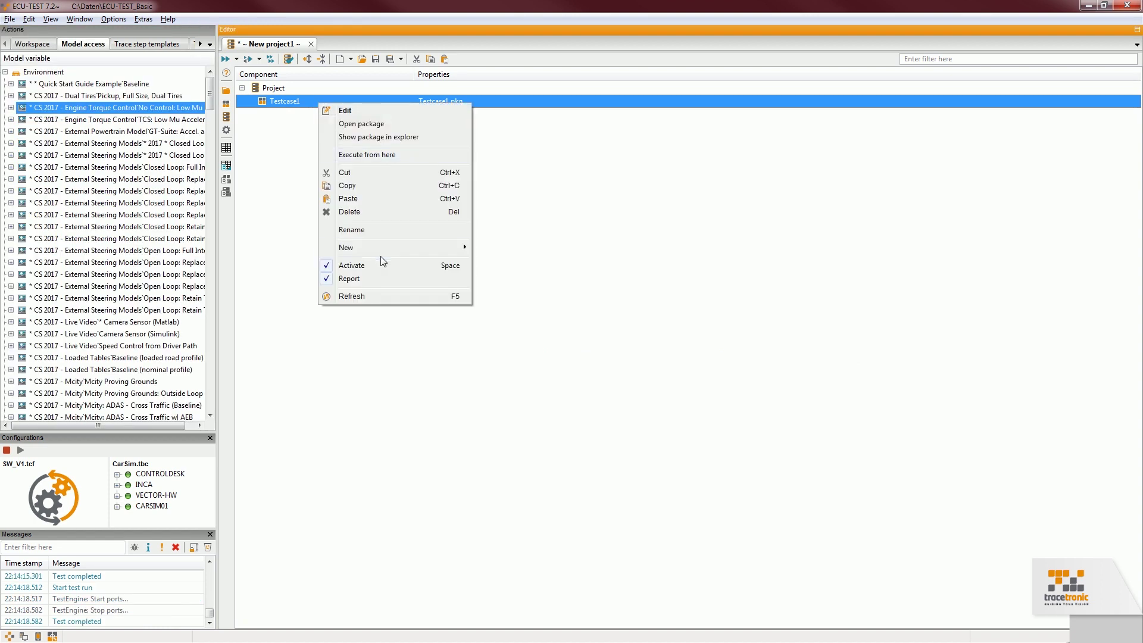
mouse_move(384, 250)
mouse_move(523, 261)
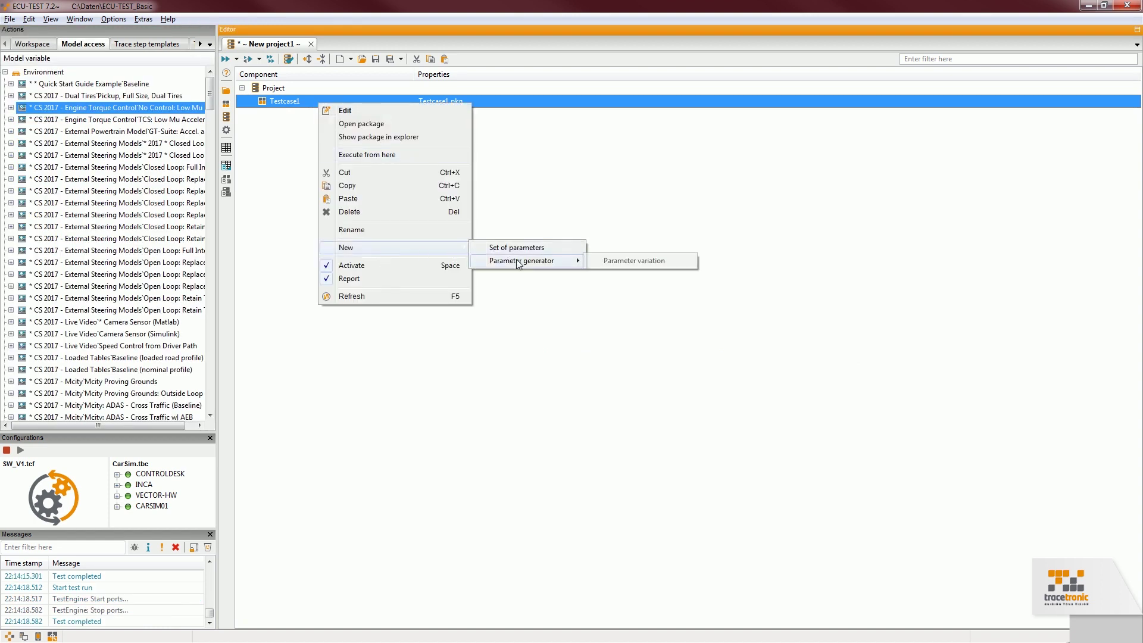
click(617, 267)
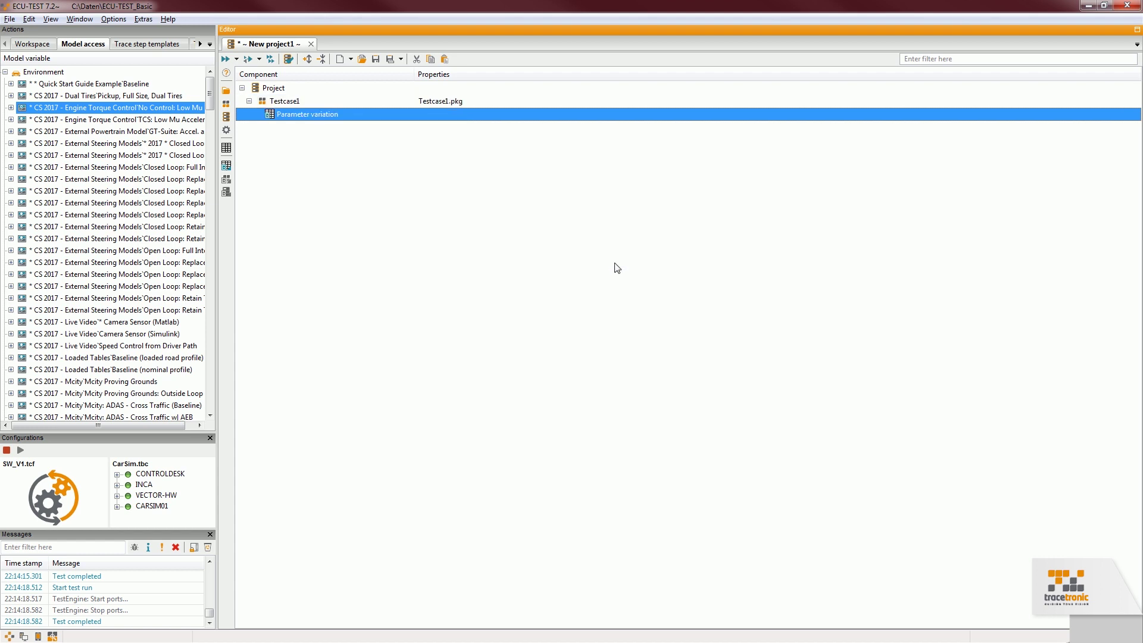
Step: Set the Testcase1 parameter variation to 0(10)100 for BrakePressure and 100(10)150 for StartSpeed, using the Cartesian Product algorithm
double_click(328, 117)
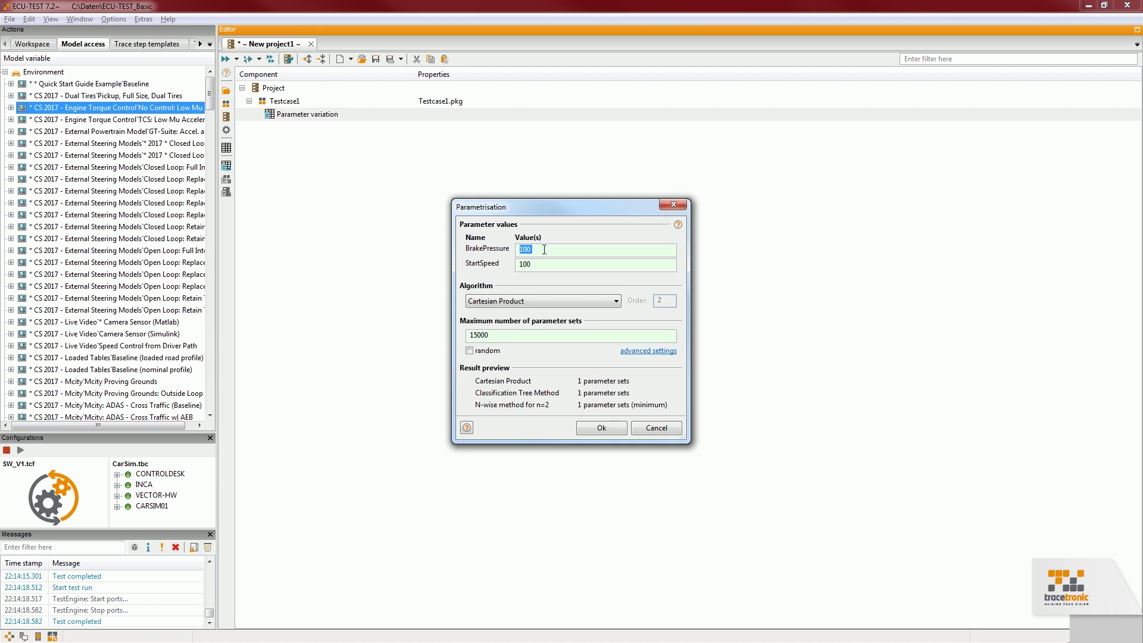
text(0()
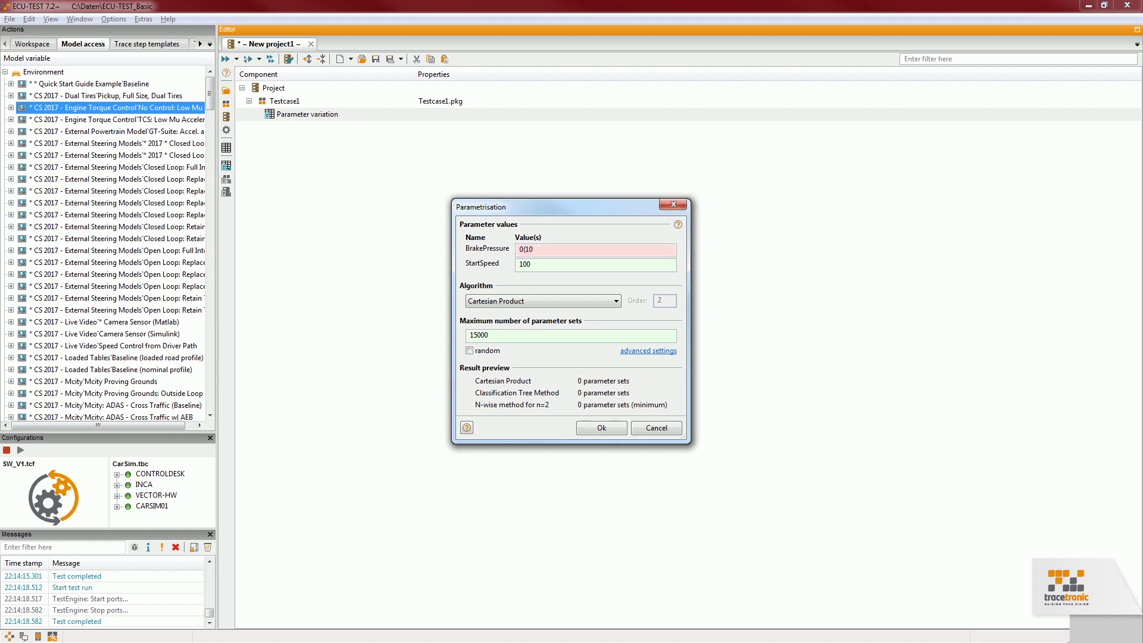
text(10)100)
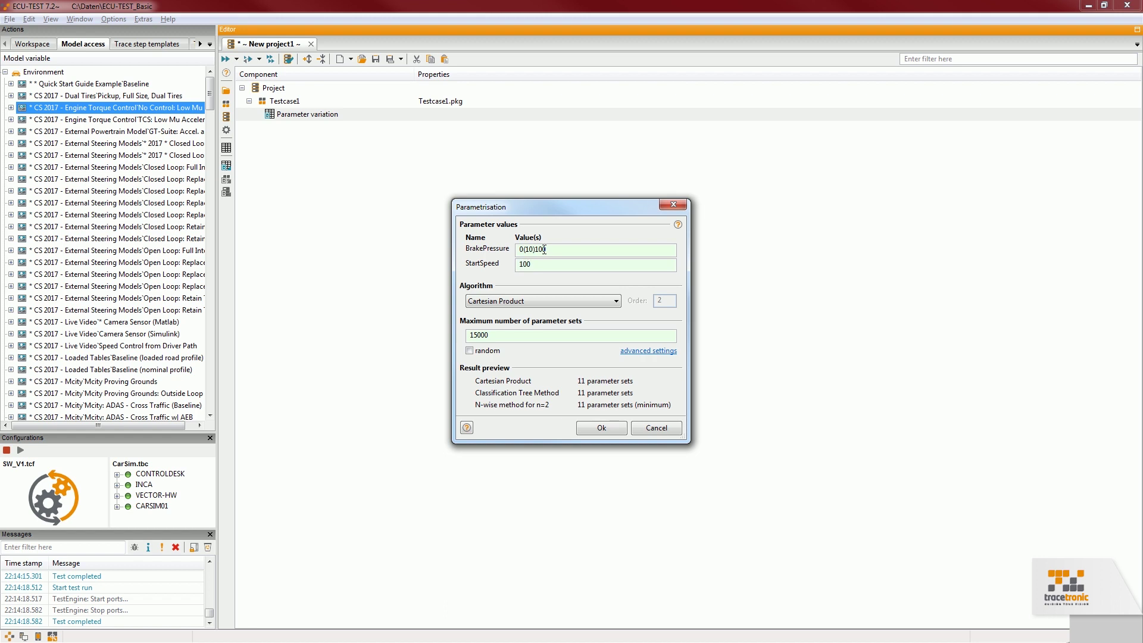
text((10)
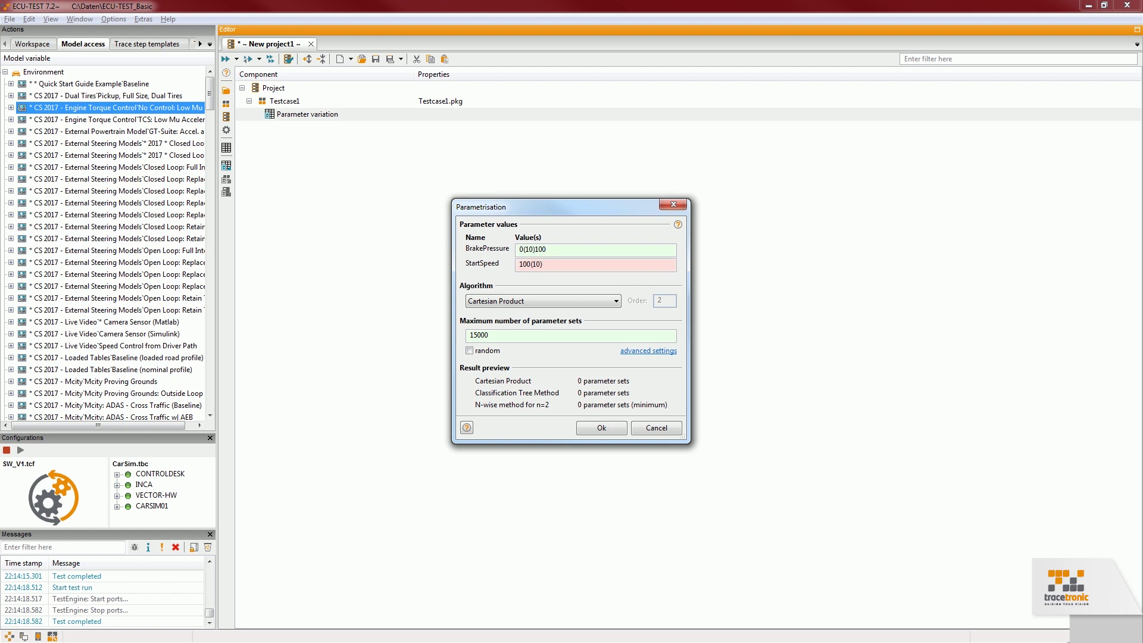
text()150)
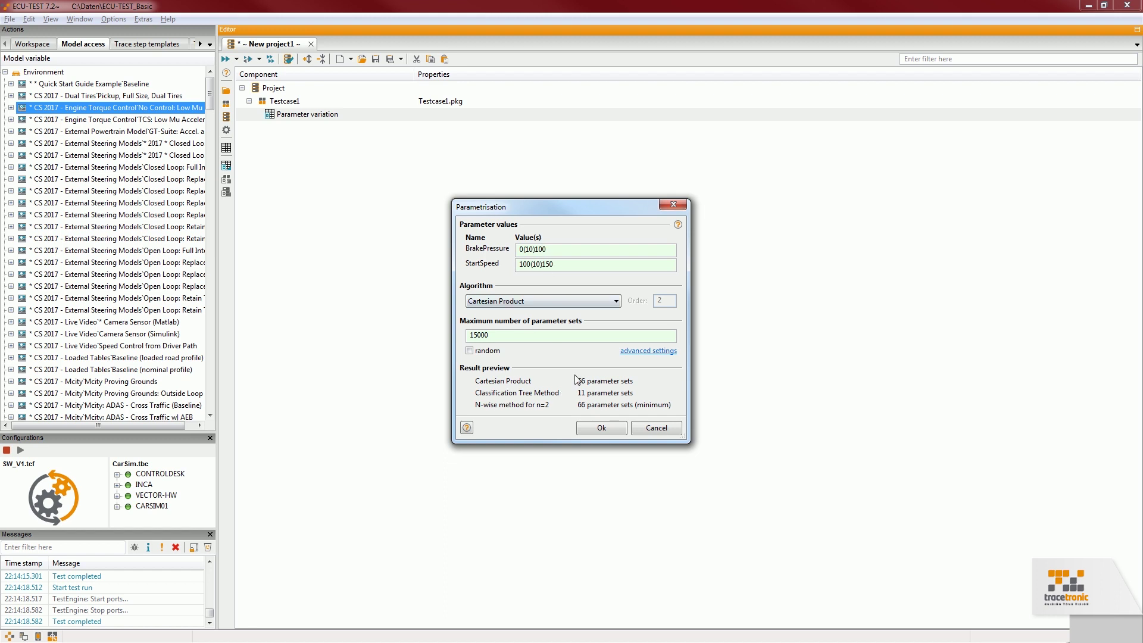
click(596, 430)
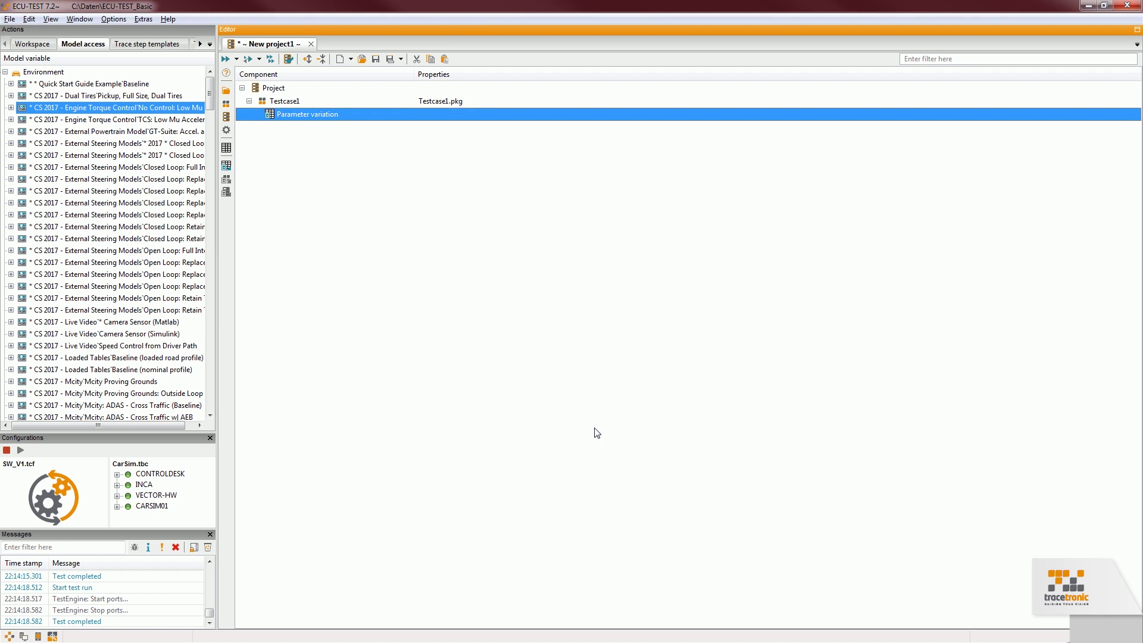
Step: Run the project through all its parameter sets, return to the completed project execution, and switch to the TEST-GUIDE report filter
click(226, 59)
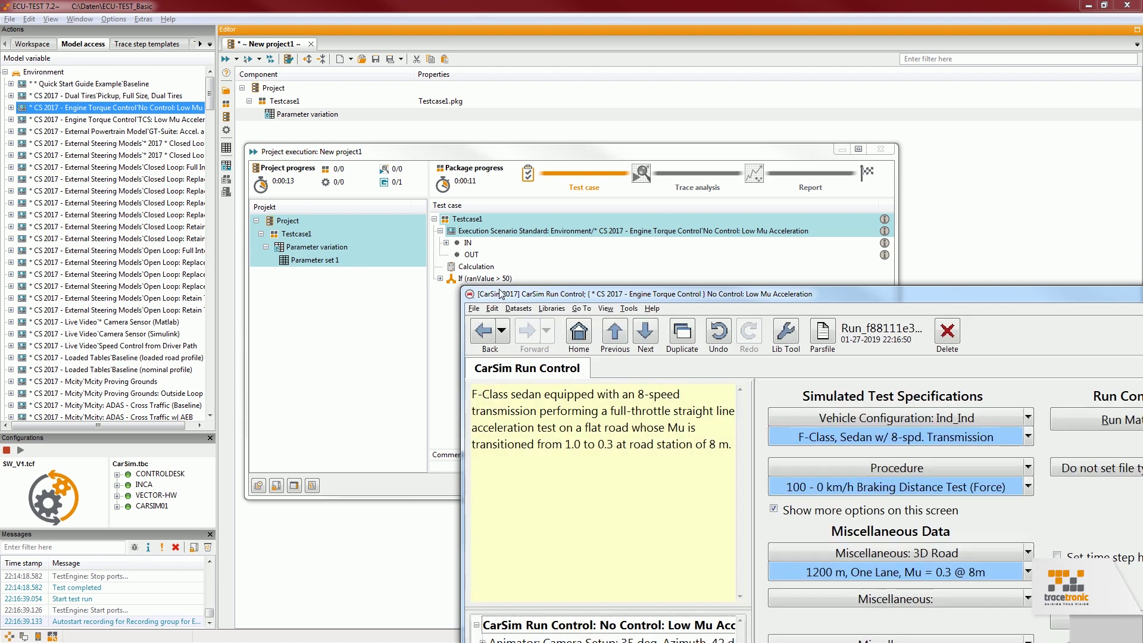
drag(499, 294, 490, 271)
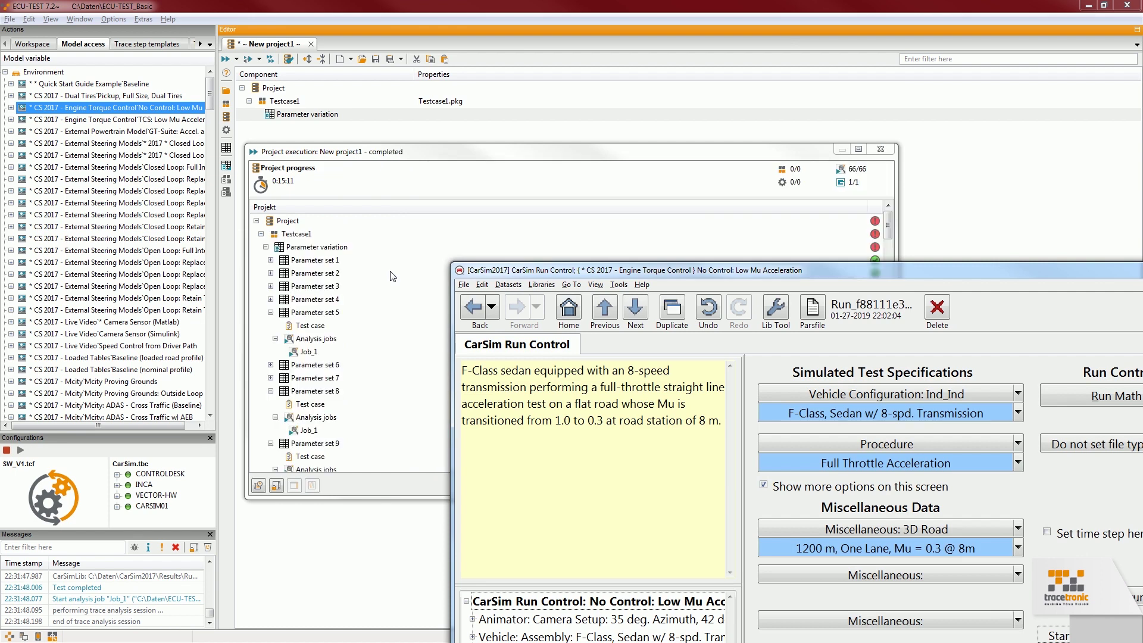
click(393, 275)
click(794, 487)
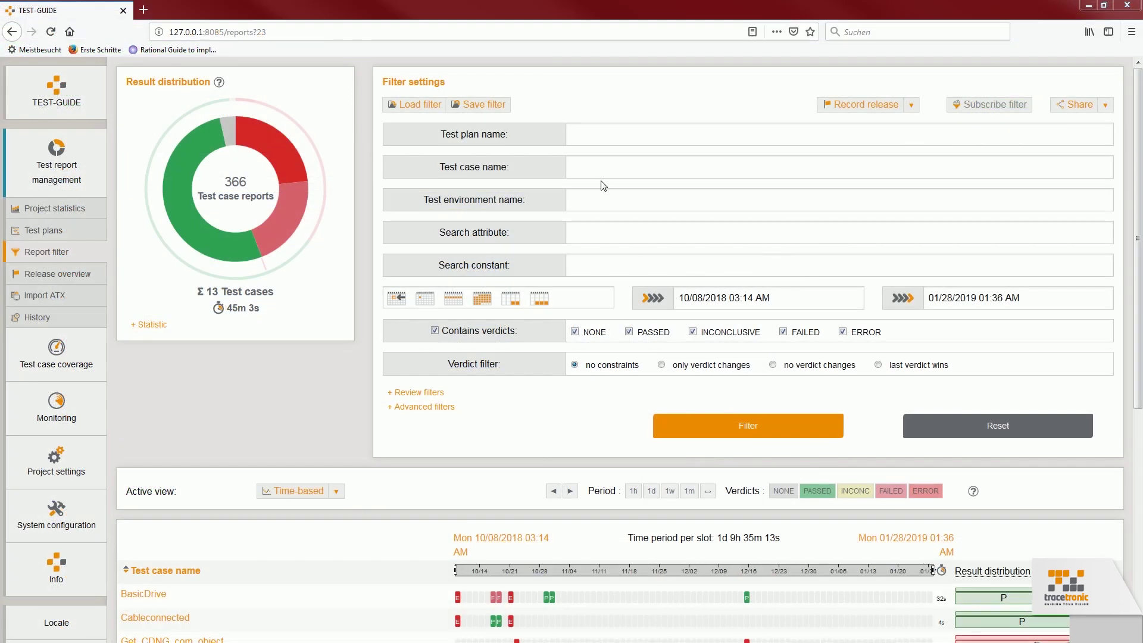
Step: Filter the test case reports by the test case name Testcase1 and open the detailed list of its executions
click(593, 163)
text(Tes)
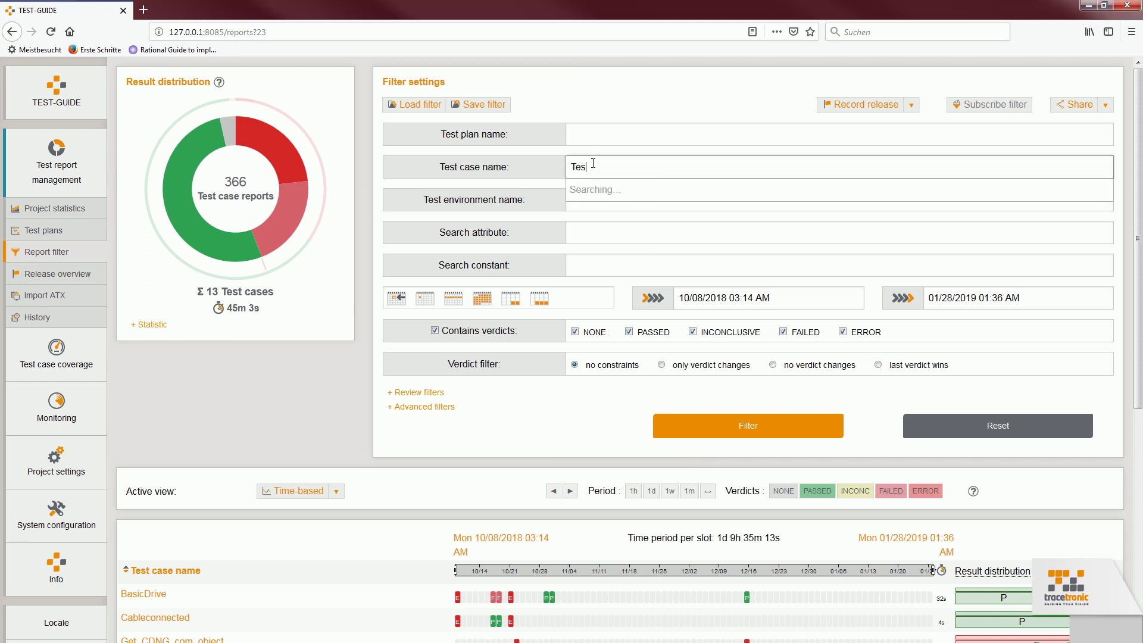
key(Down)
key(Return)
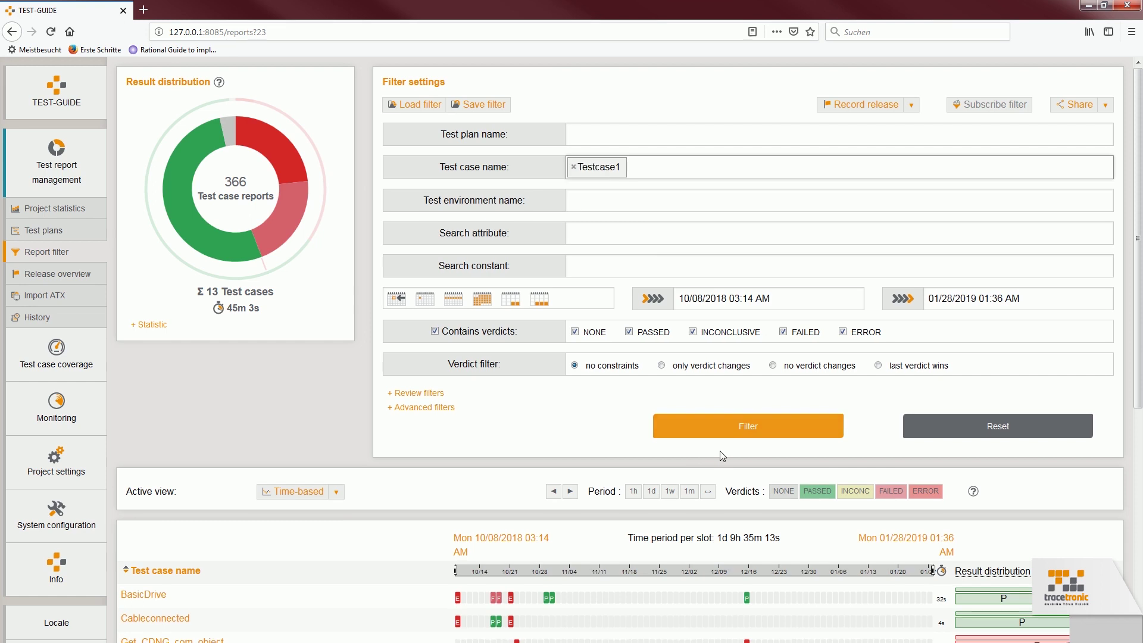
click(742, 429)
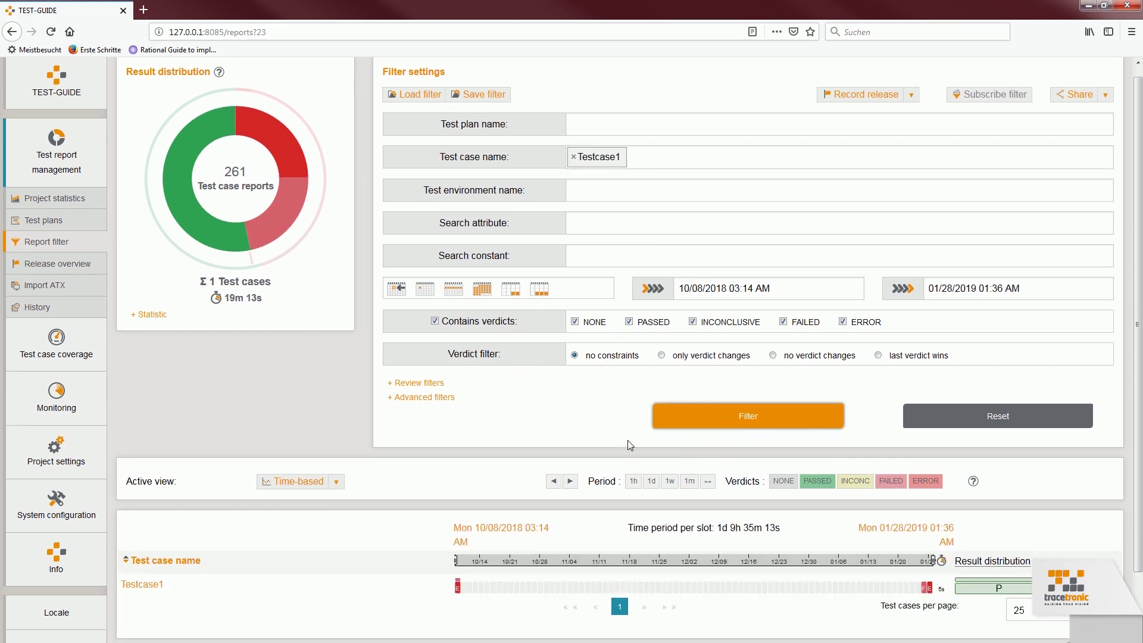
scroll(158, 550, down, 2)
click(156, 546)
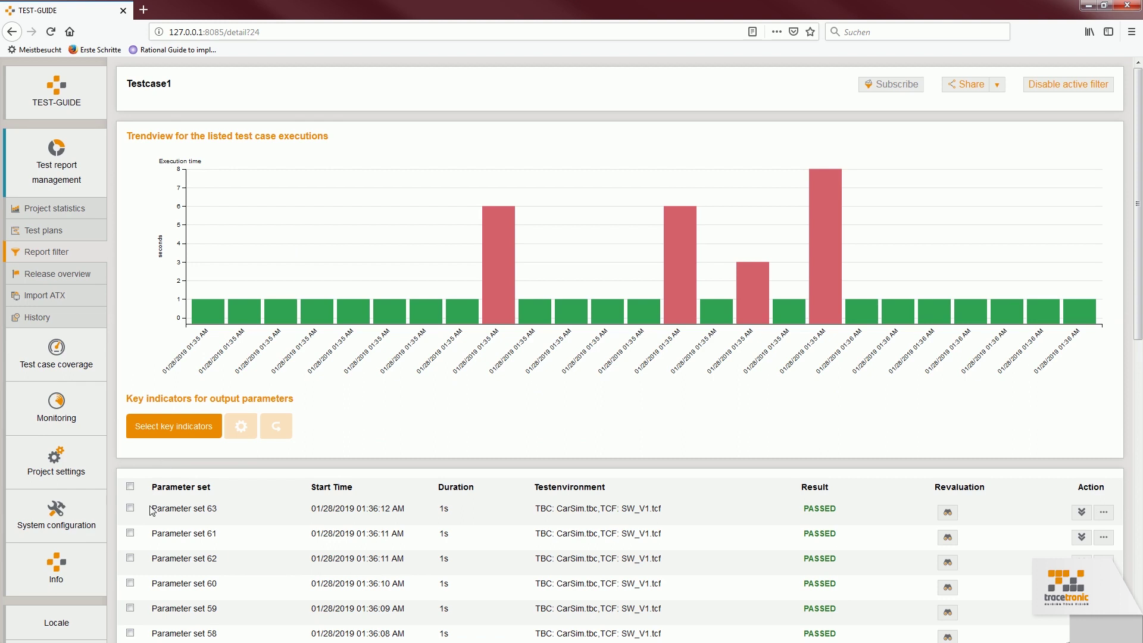
Step: Select all listed parameter sets, generate their heat map, and inspect the cell for StartSpeed 140 and BrakePressure 60
click(130, 488)
scroll(295, 481, down, 5)
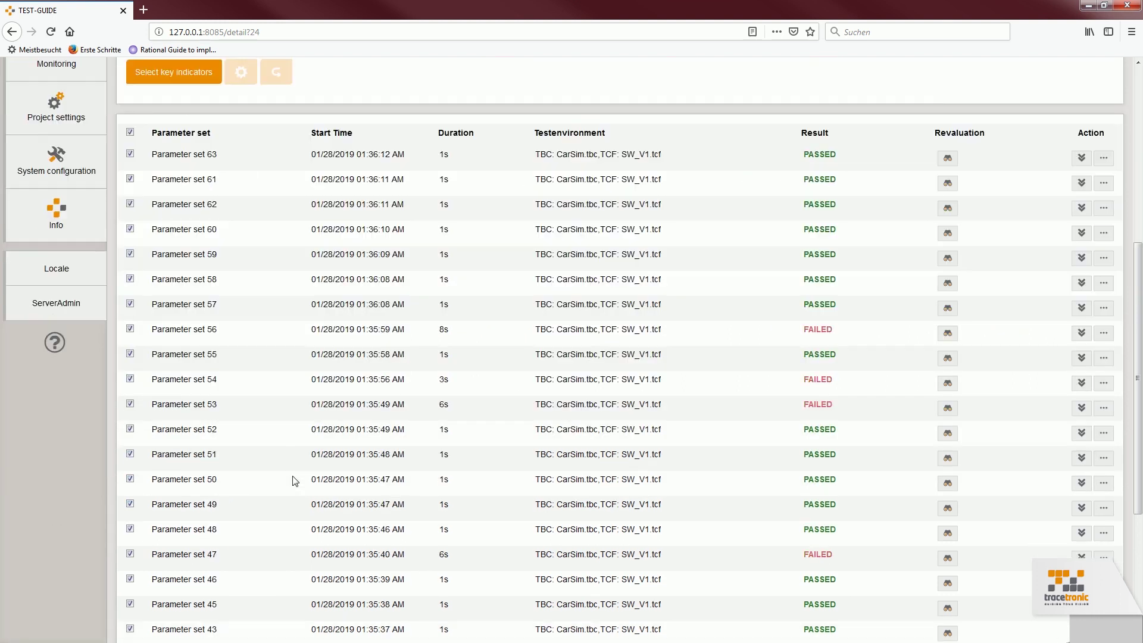
scroll(295, 481, down, 3)
click(271, 547)
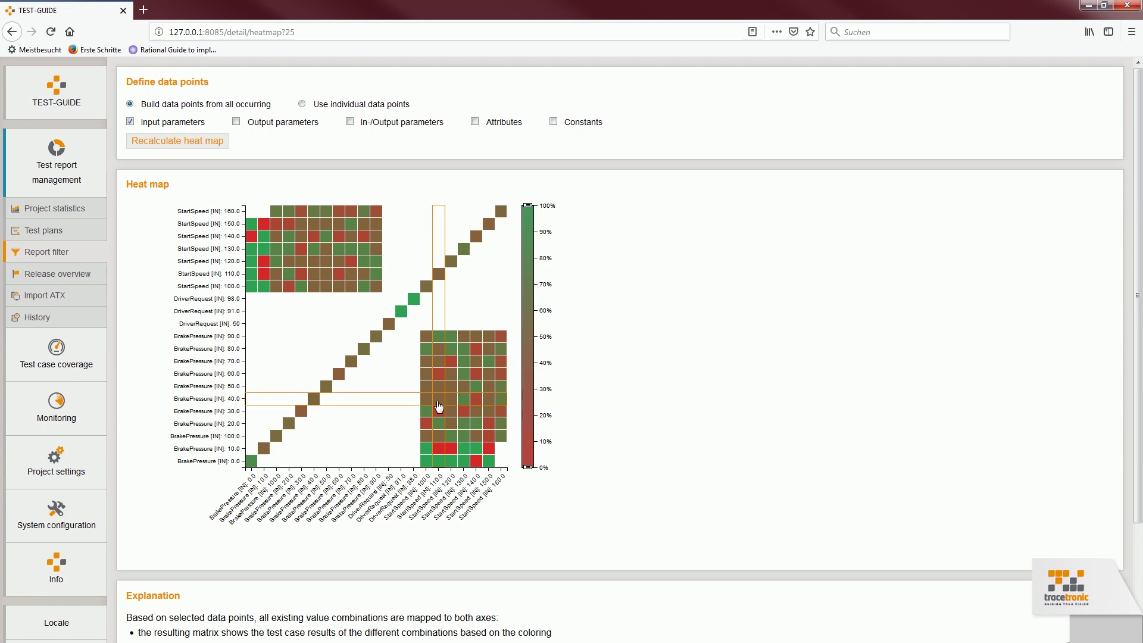
mouse_move(478, 380)
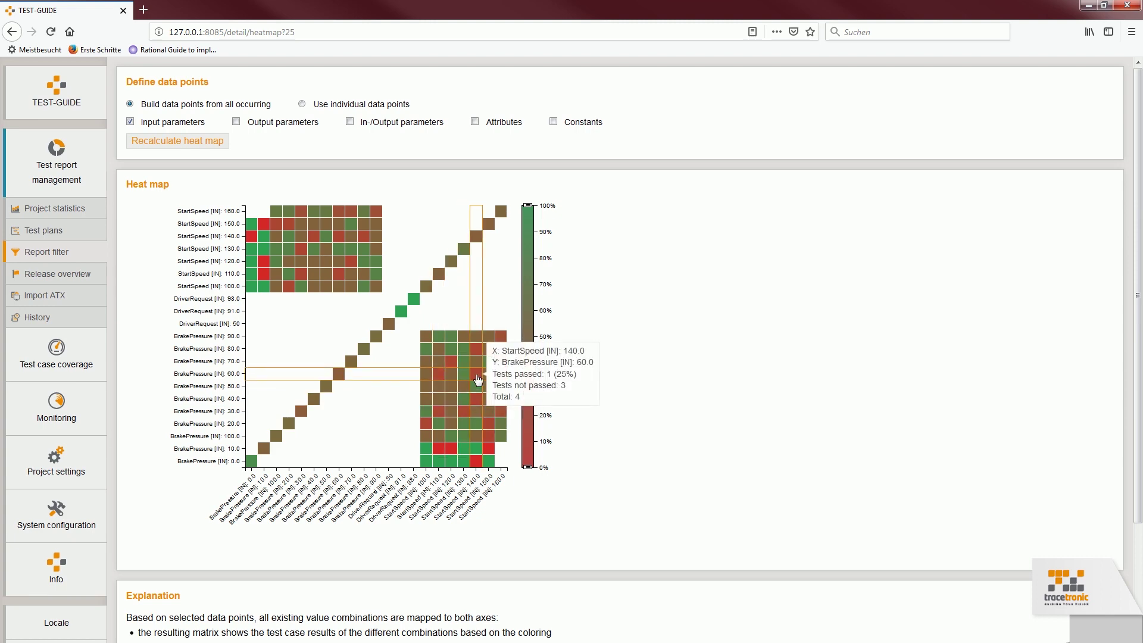